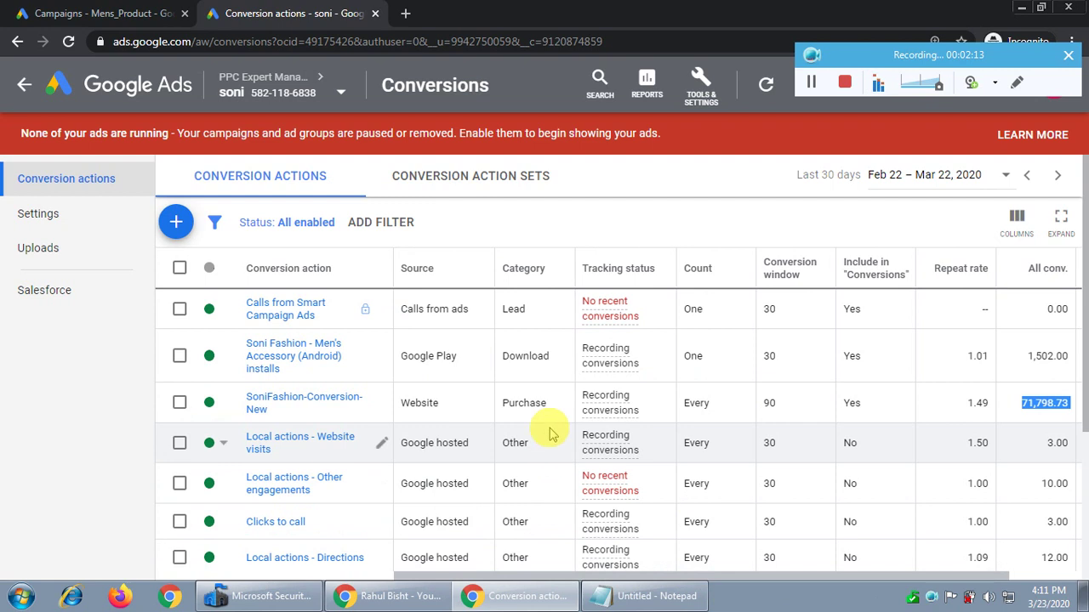
- Examine the source, category and remaining columns of the last purchase action in the conversion actions table
scroll(550, 435, down, 2)
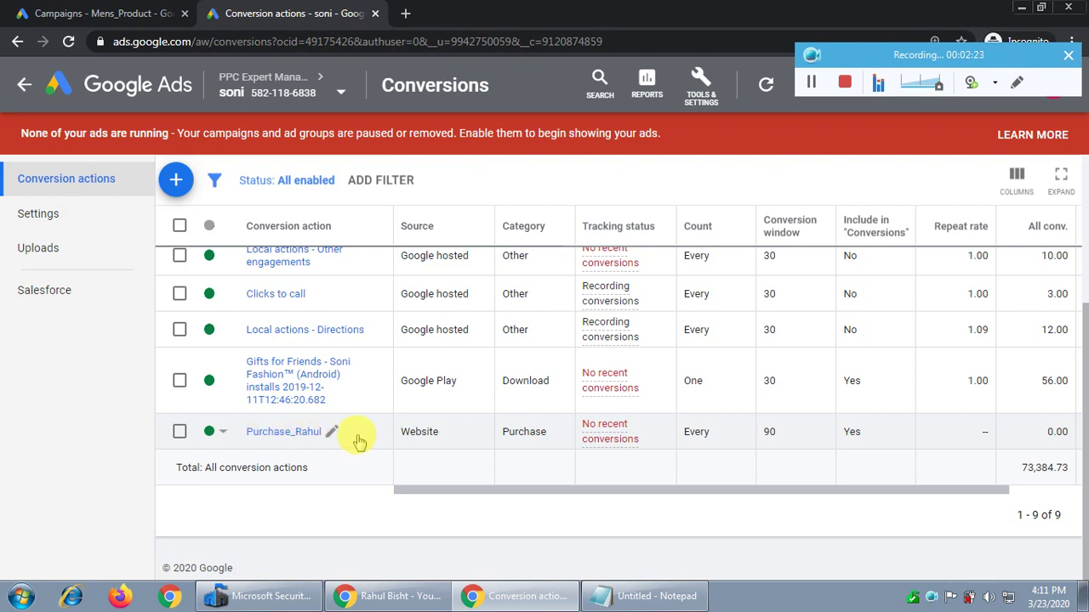
double_click(416, 431)
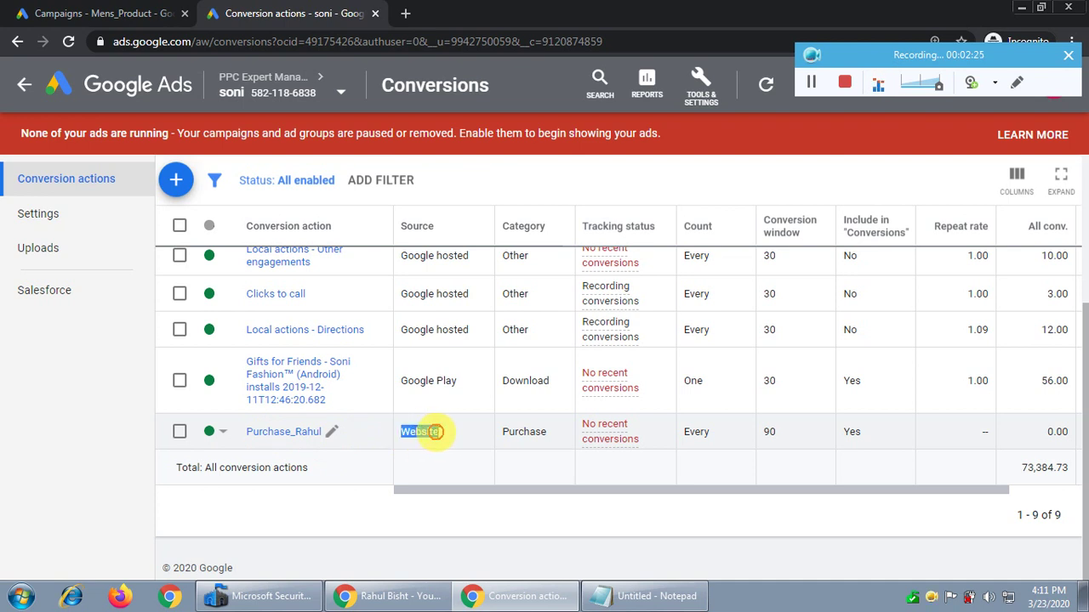
drag(514, 431, 534, 431)
drag(700, 496, 749, 479)
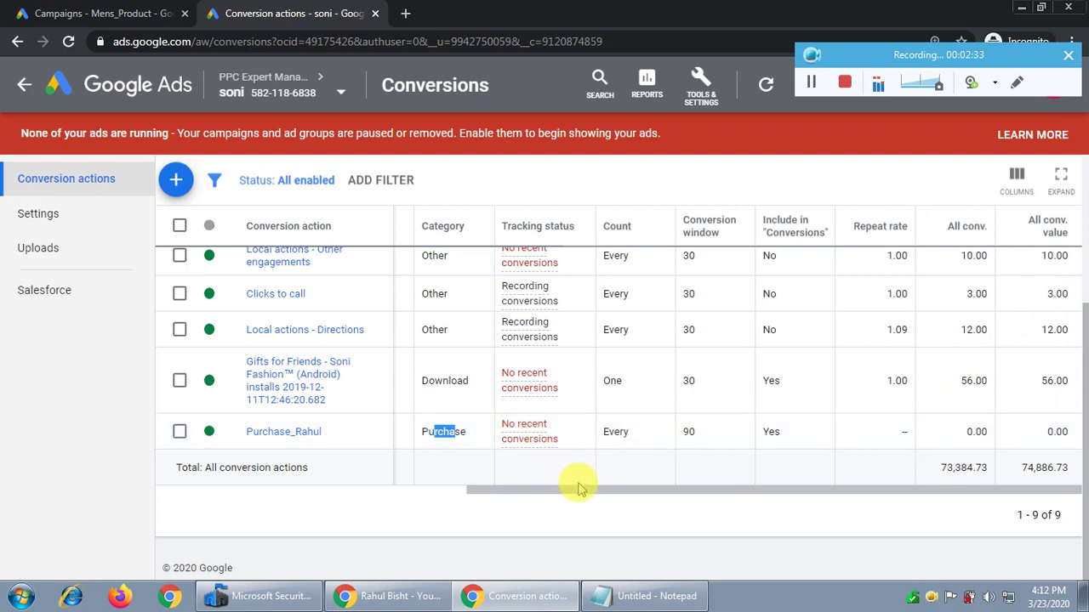
drag(632, 496, 586, 496)
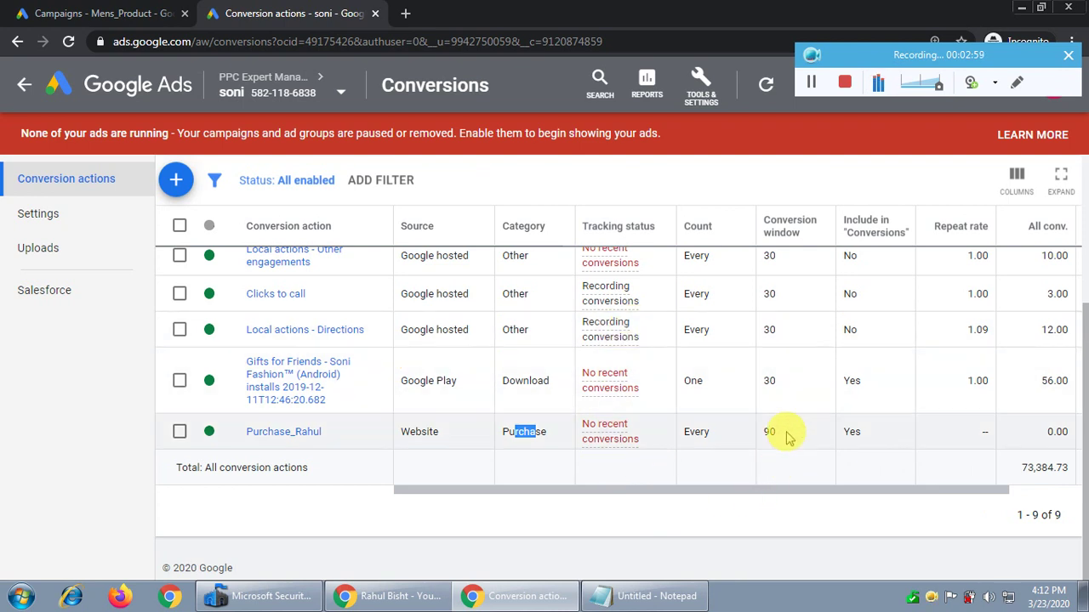
- Switch to Notepad, highlight "3 Step" in the E-Commerce Funnel Analysis title, and return to the conversions page
click(655, 595)
drag(257, 244, 336, 244)
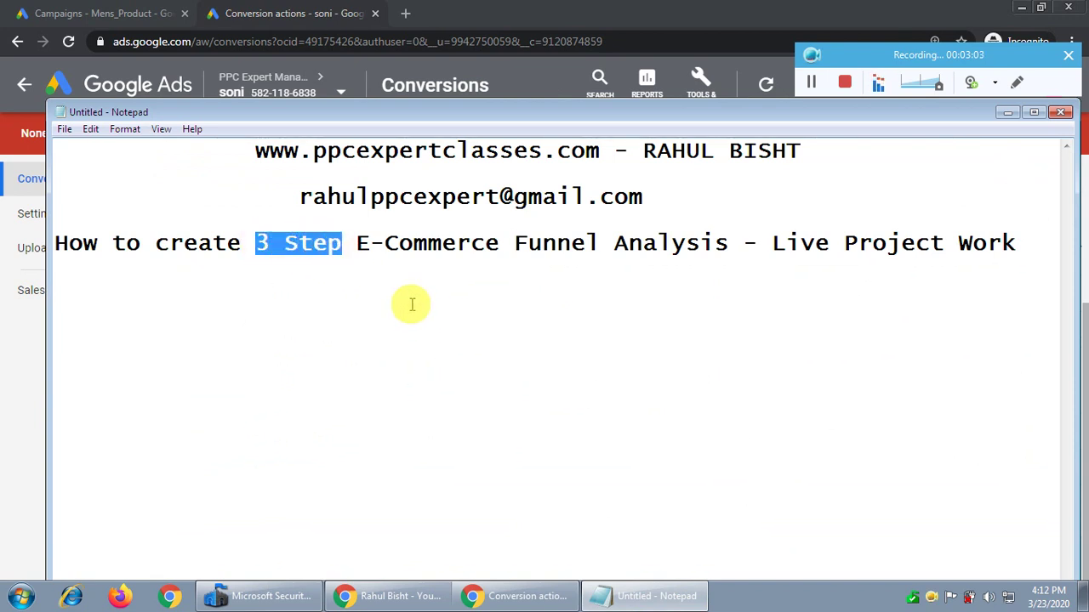
click(1004, 113)
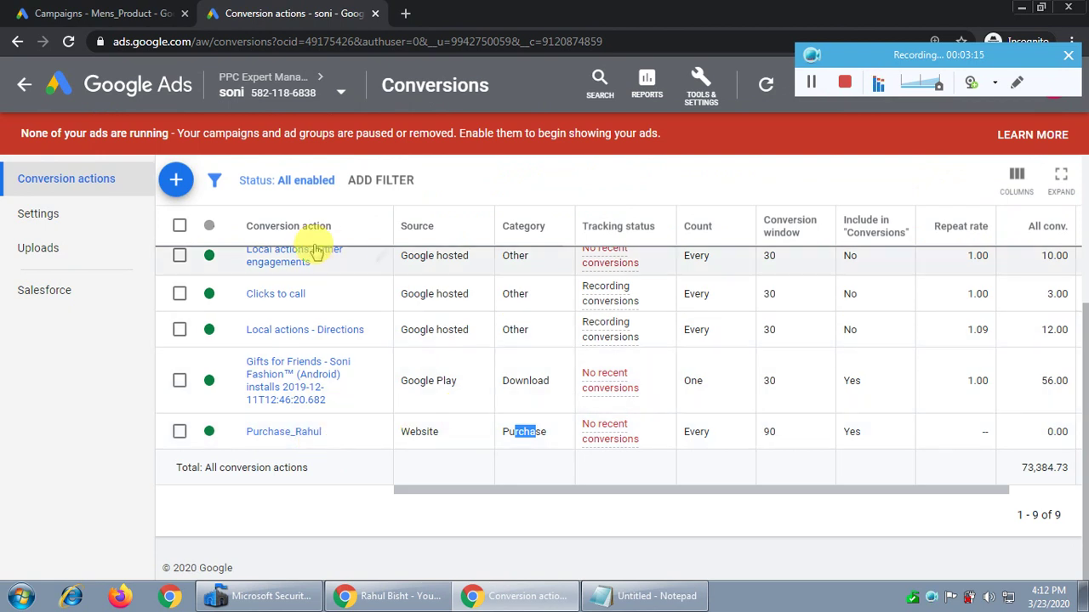
- Start a new website conversion action and set its category to Add to cart
click(176, 181)
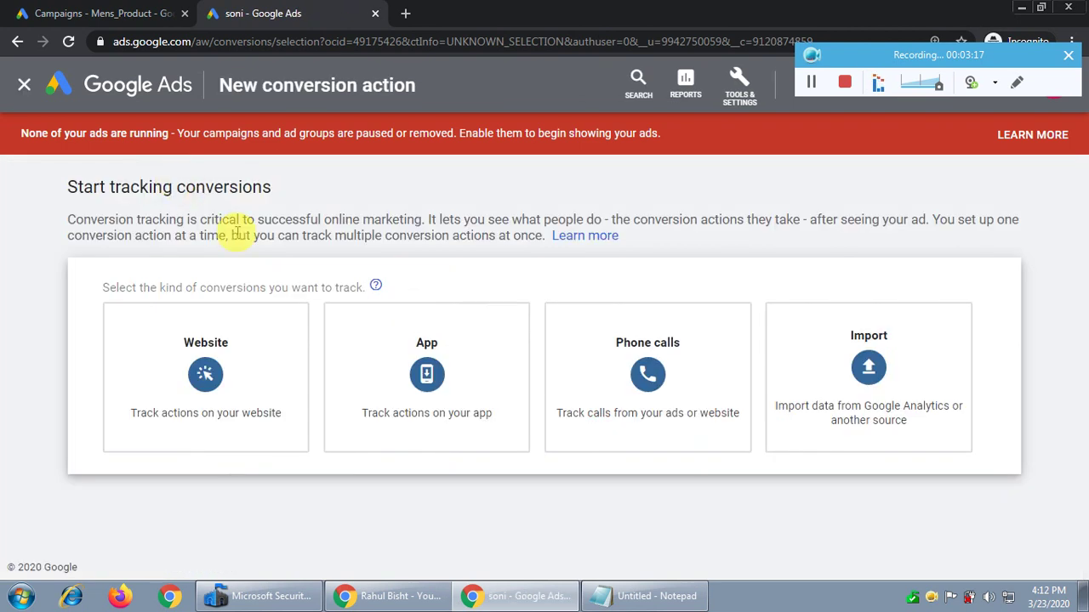
click(200, 373)
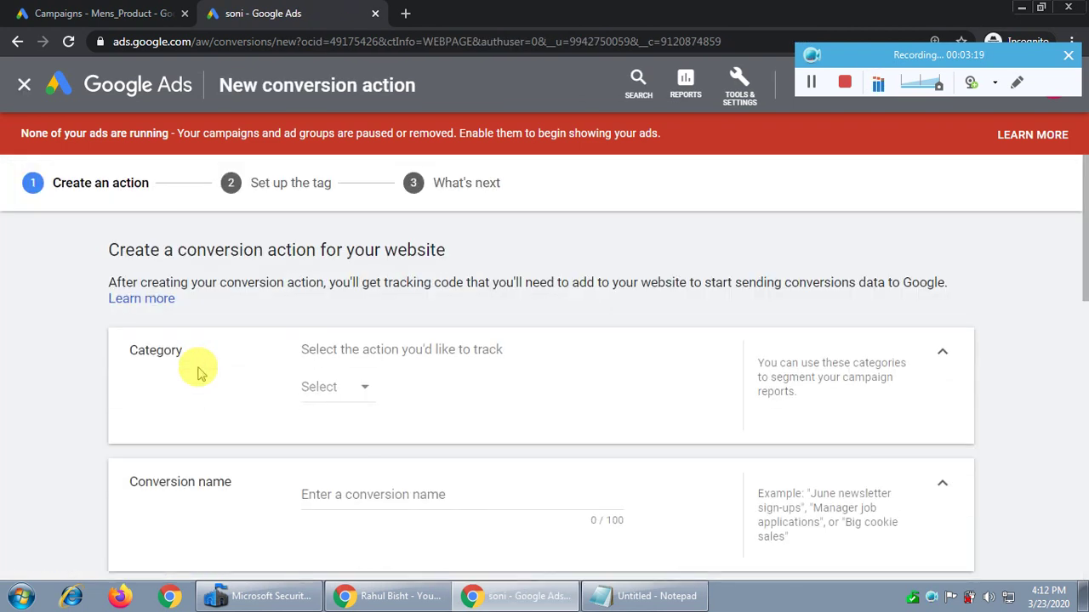
scroll(41, 385, down, 1)
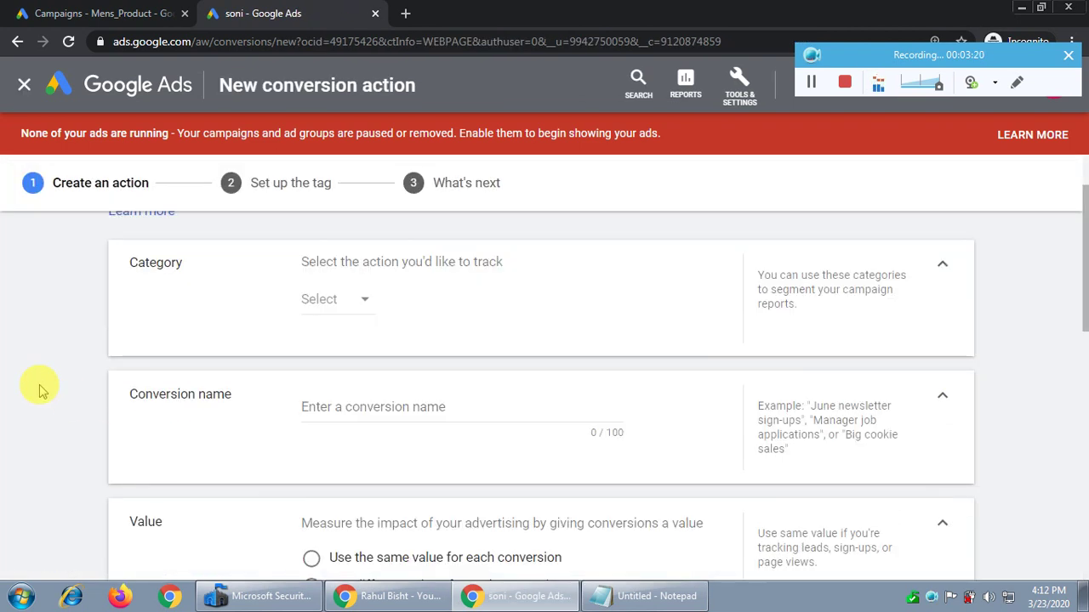
click(351, 307)
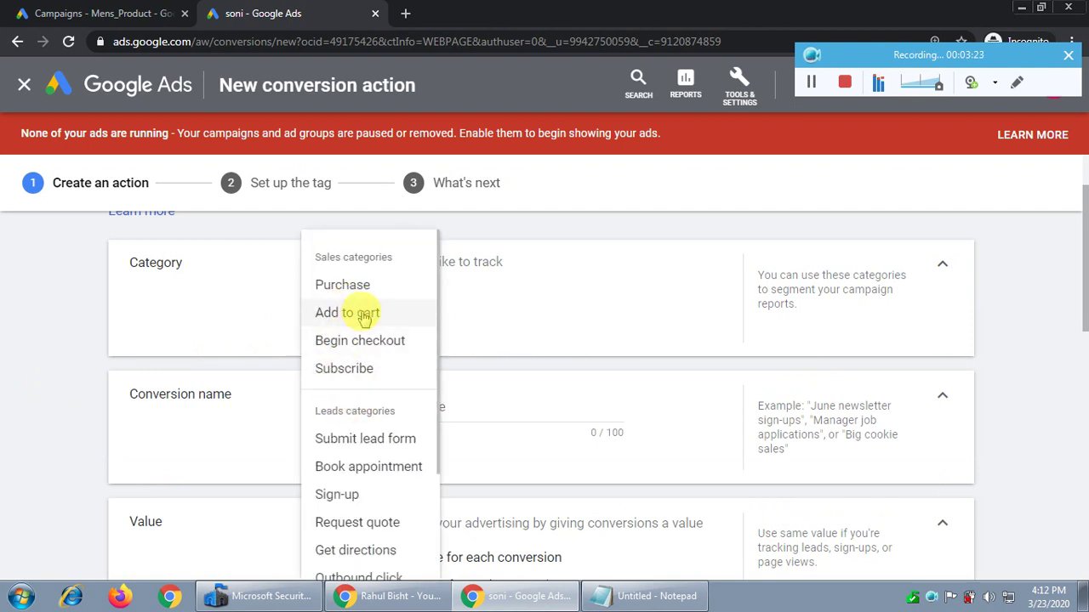
click(361, 313)
click(360, 301)
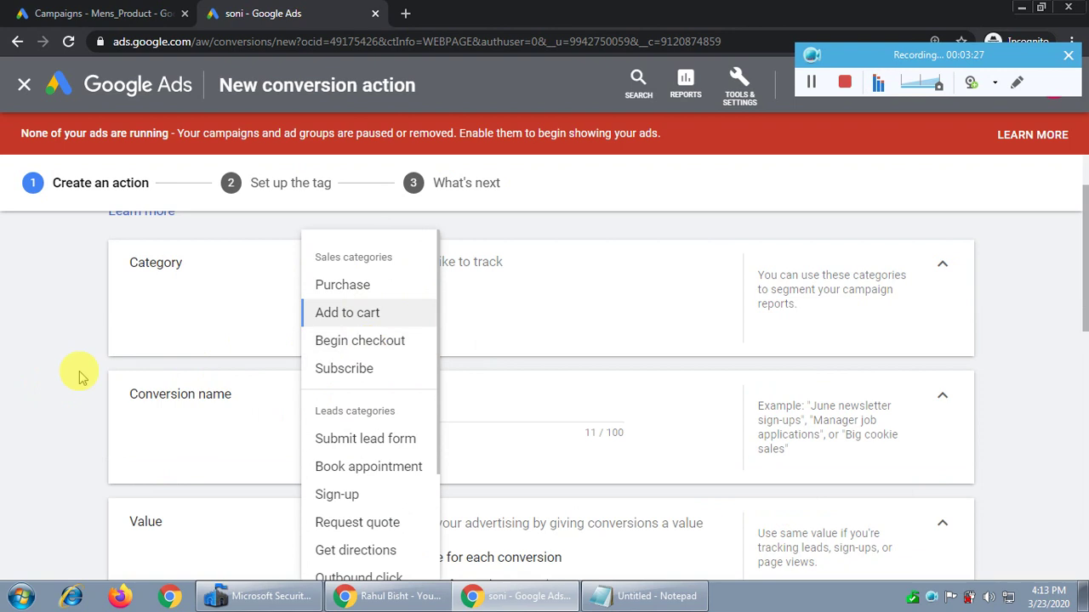
click(3, 362)
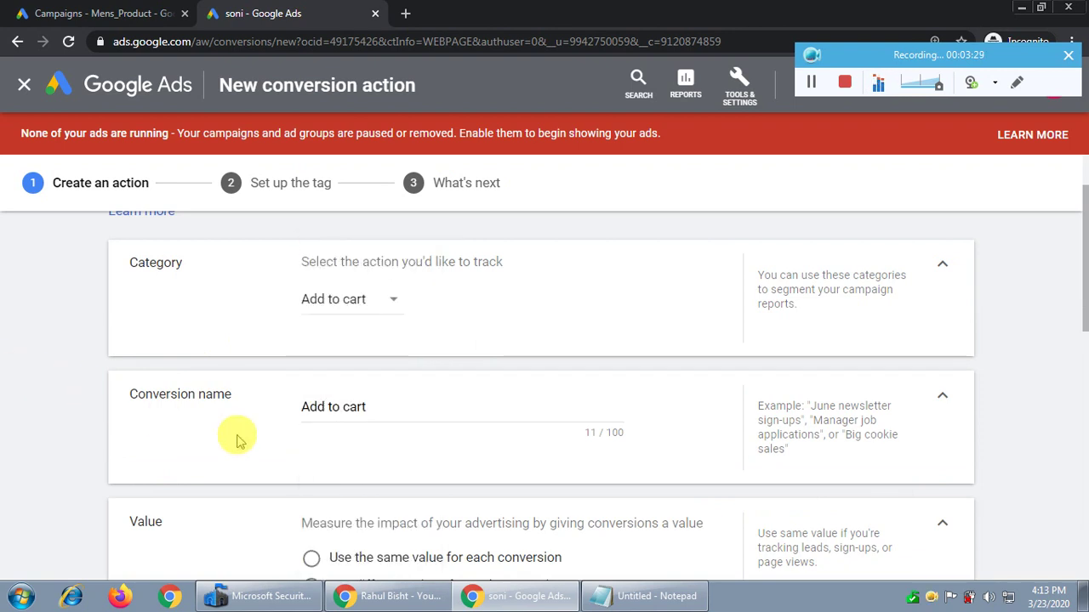
- Append an underscore and the owner's first name to the conversion name, and choose not to use a value for this conversion action
click(409, 409)
text(_Rahul)
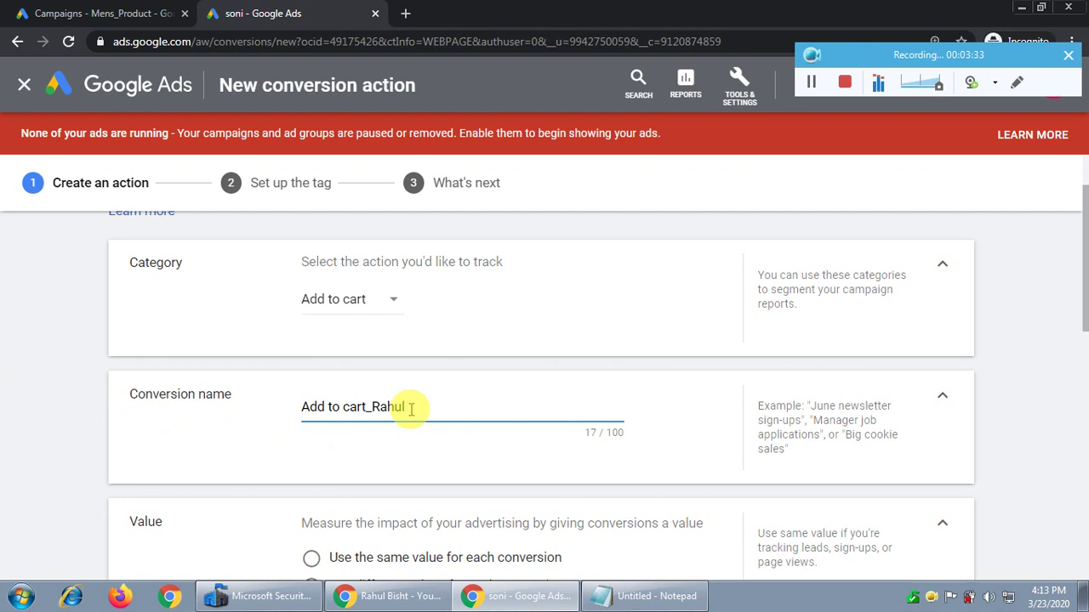
click(29, 365)
scroll(29, 365, down, 2)
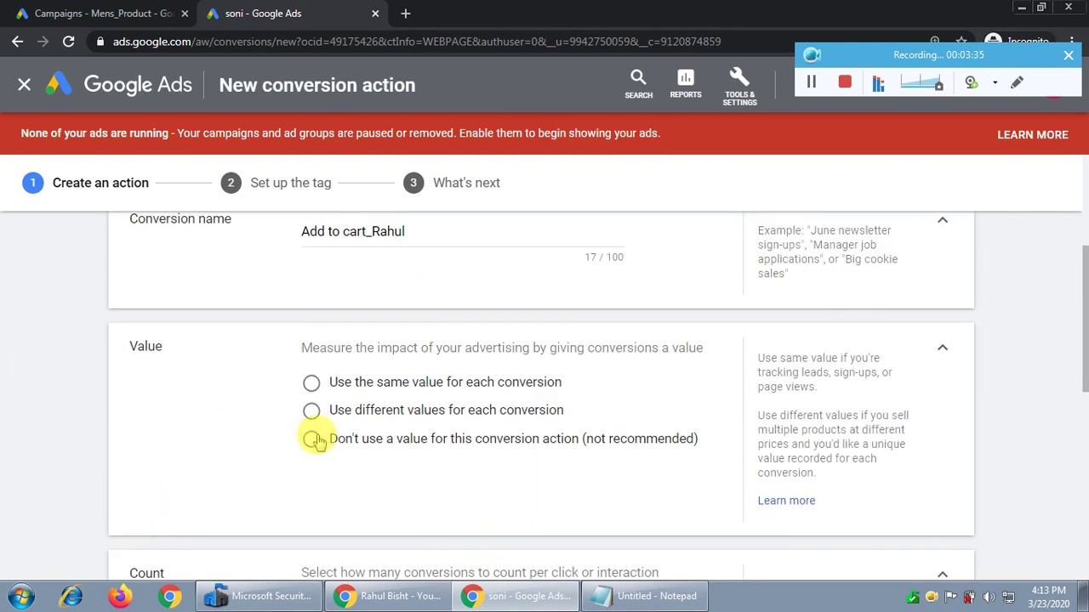
click(312, 439)
- Turn off Enhanced CPC for manual bidding campaigns and create the Add to cart conversion action
scroll(42, 400, down, 2)
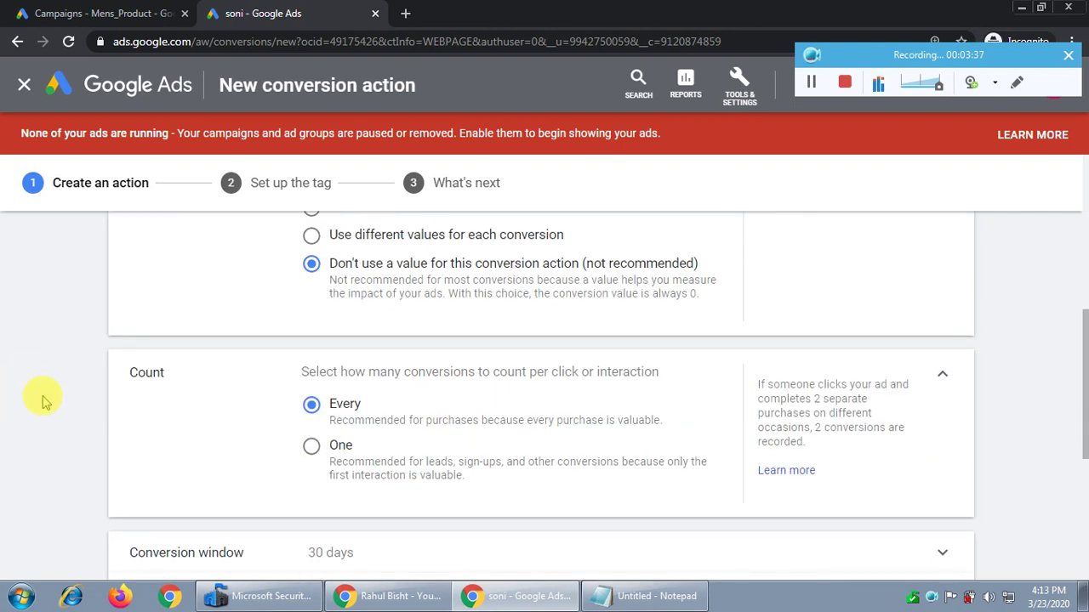
scroll(42, 400, down, 1)
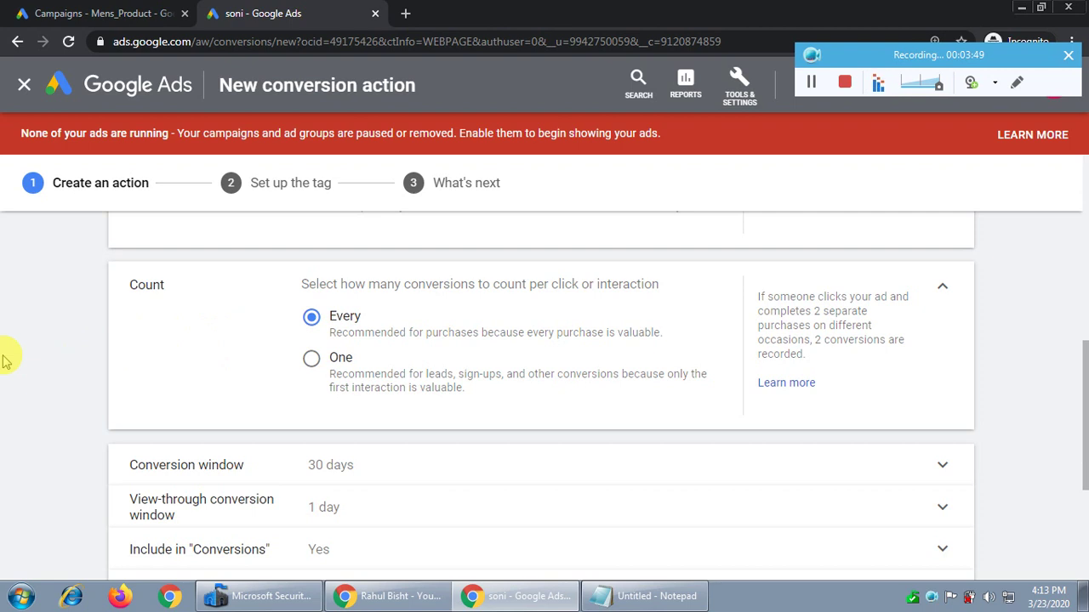
scroll(4, 362, down, 1)
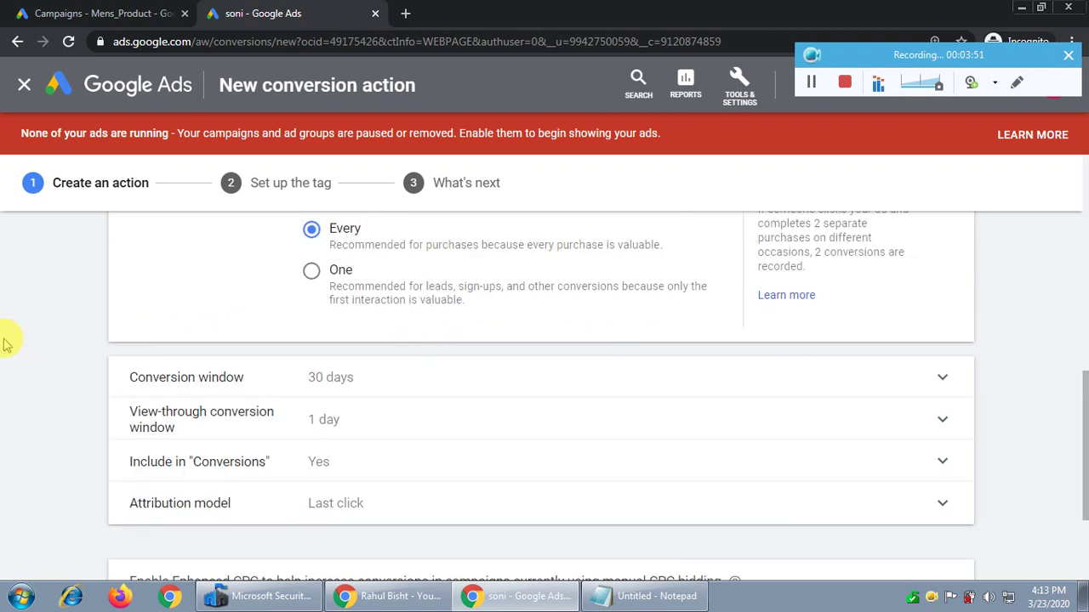
scroll(4, 344, down, 1)
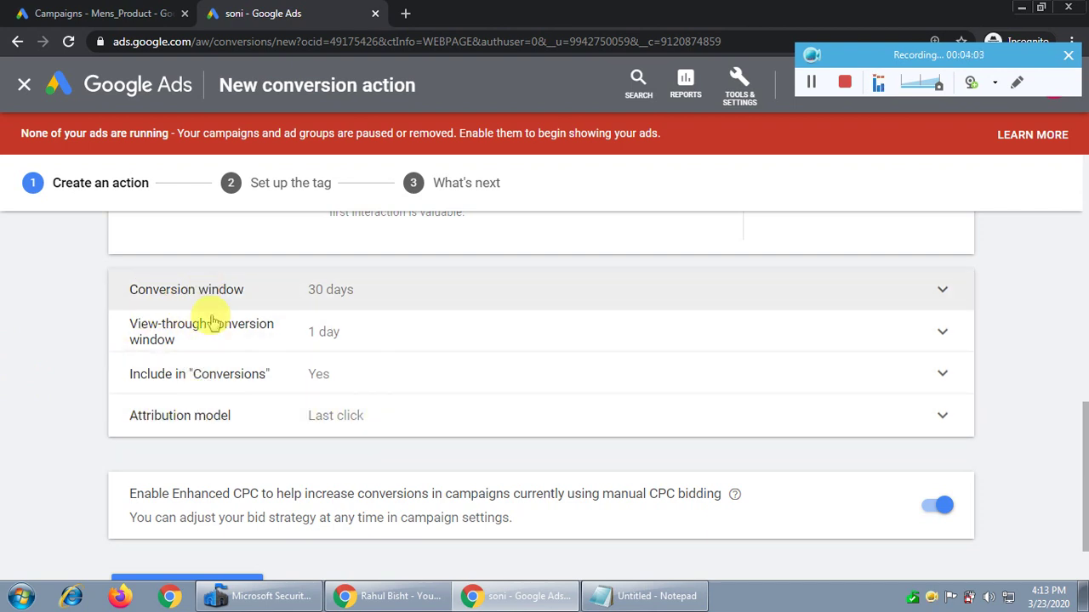
scroll(7, 382, down, 2)
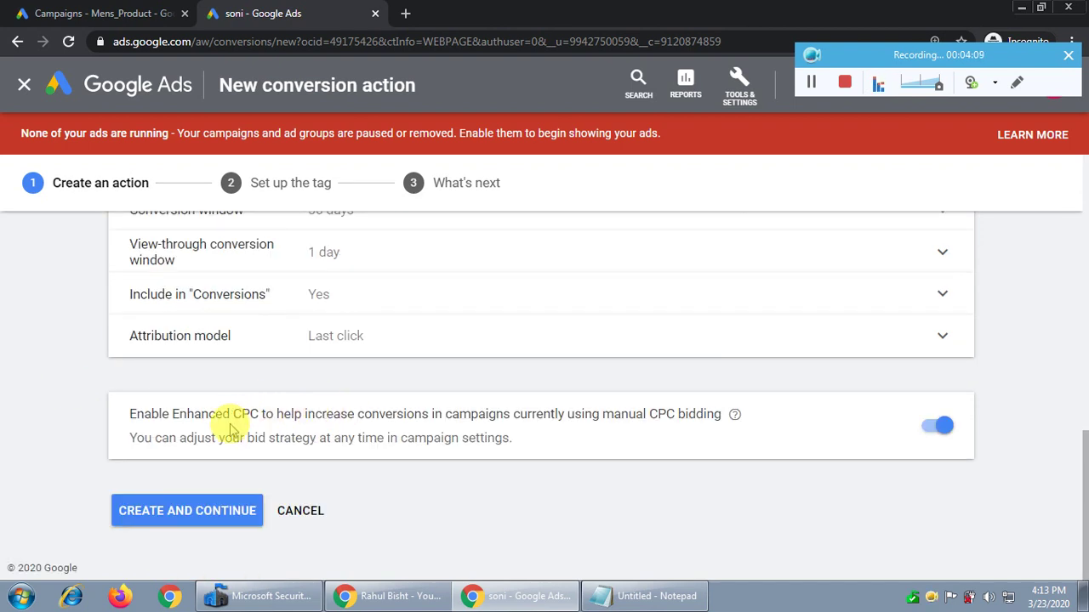
drag(170, 415, 255, 414)
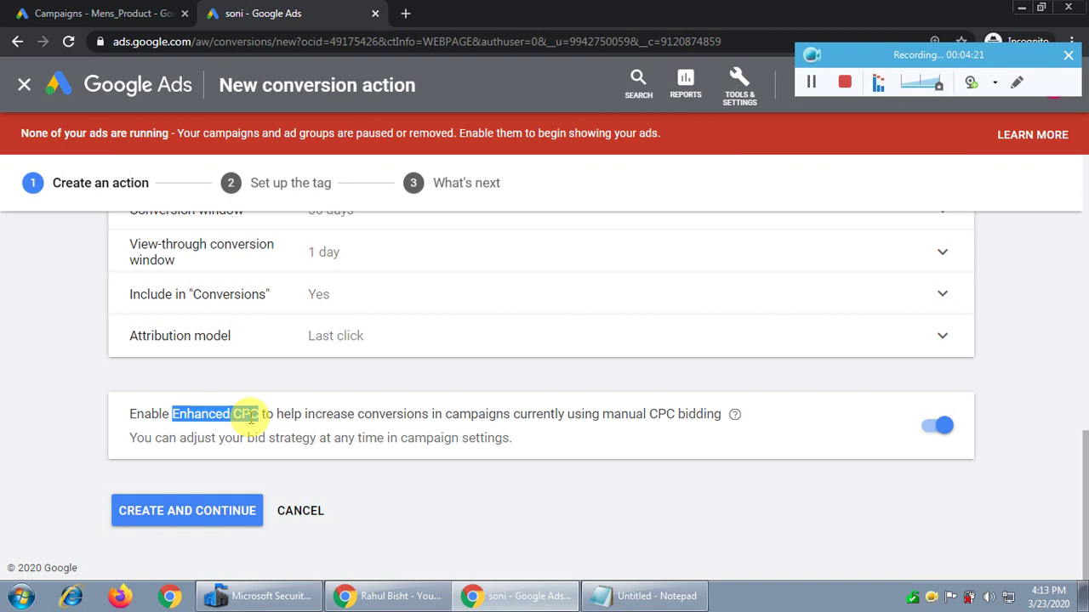
drag(363, 416, 414, 417)
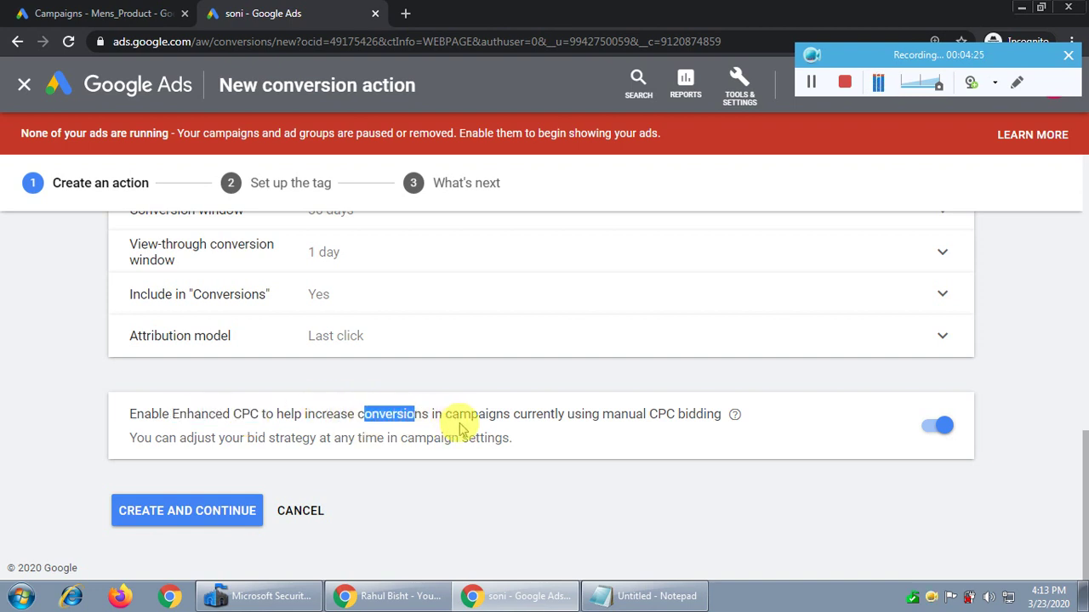
click(943, 428)
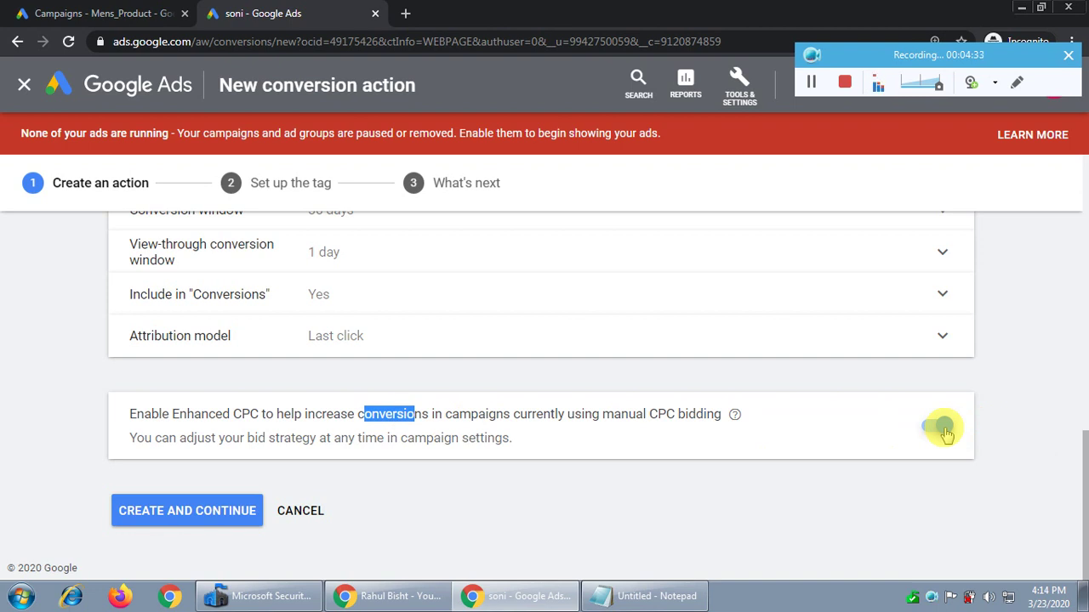
click(942, 428)
drag(170, 415, 265, 415)
click(944, 430)
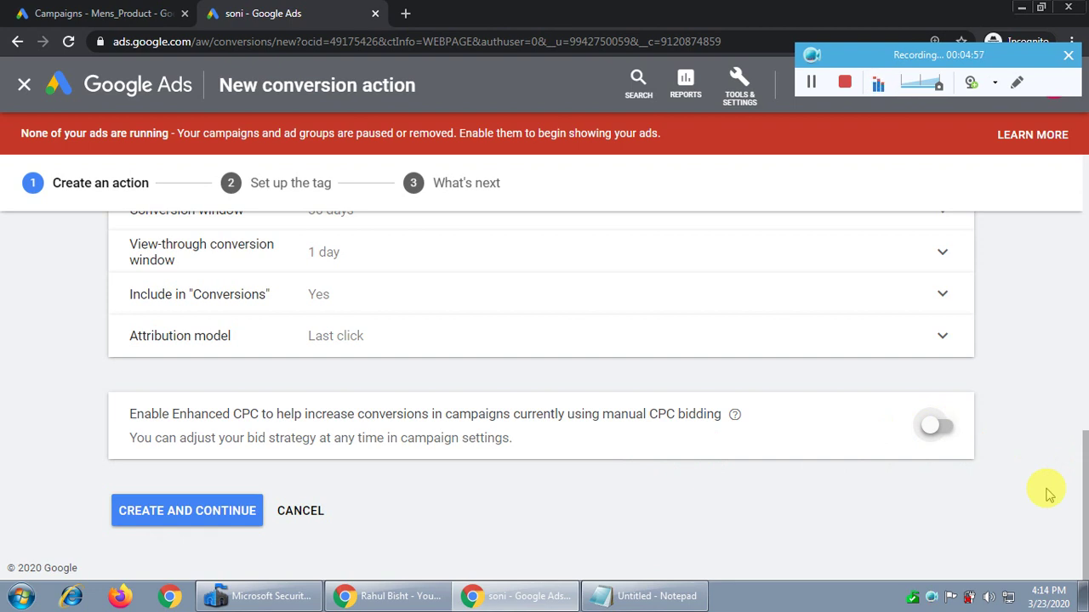
drag(170, 414, 264, 417)
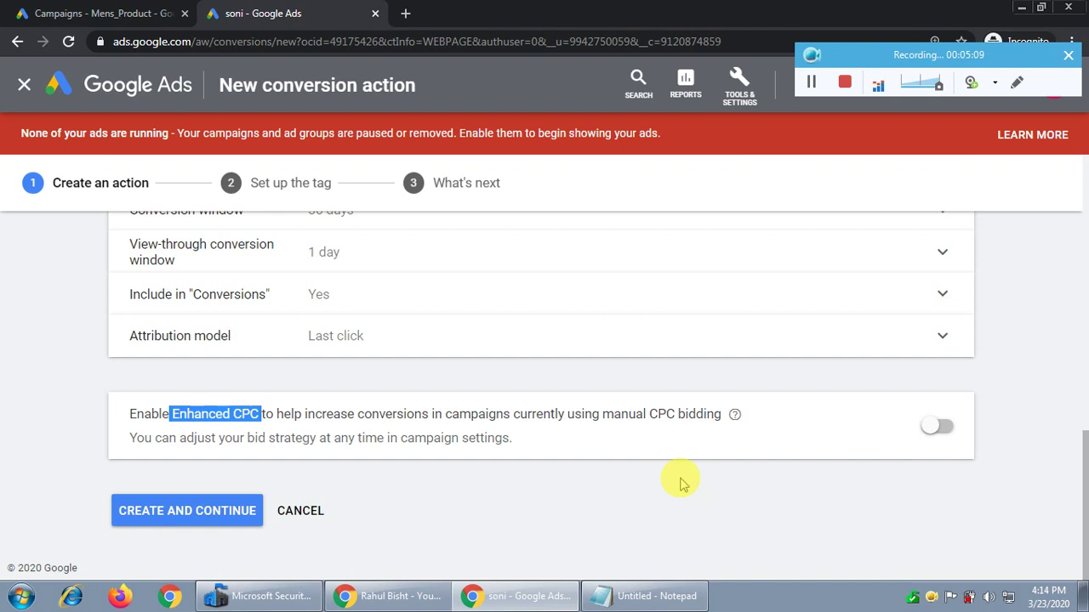
click(225, 519)
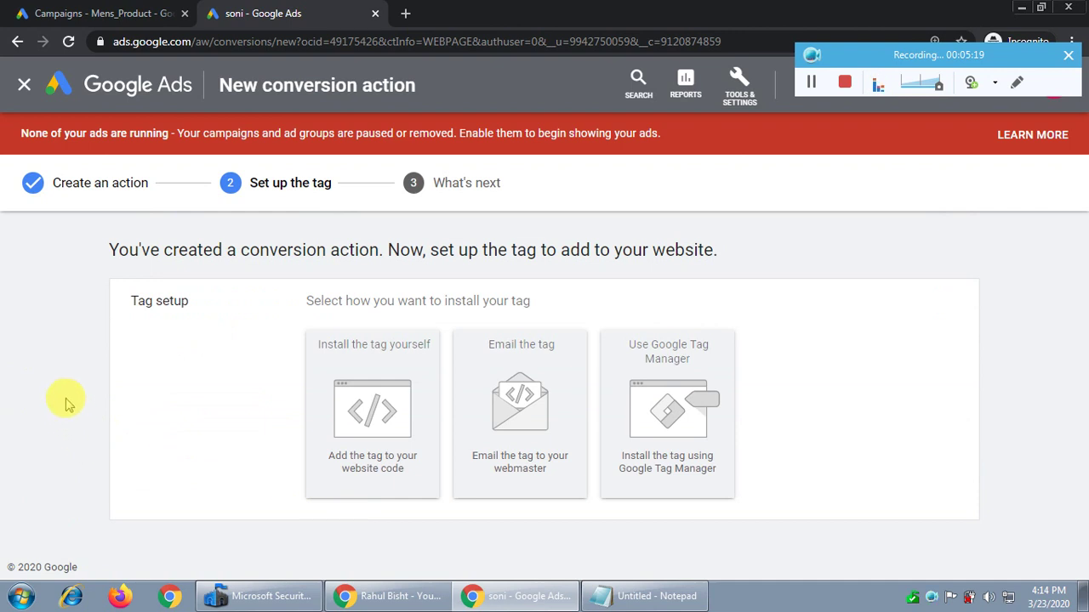
- Choose to install the tag yourself and select the entire global site tag code
click(363, 411)
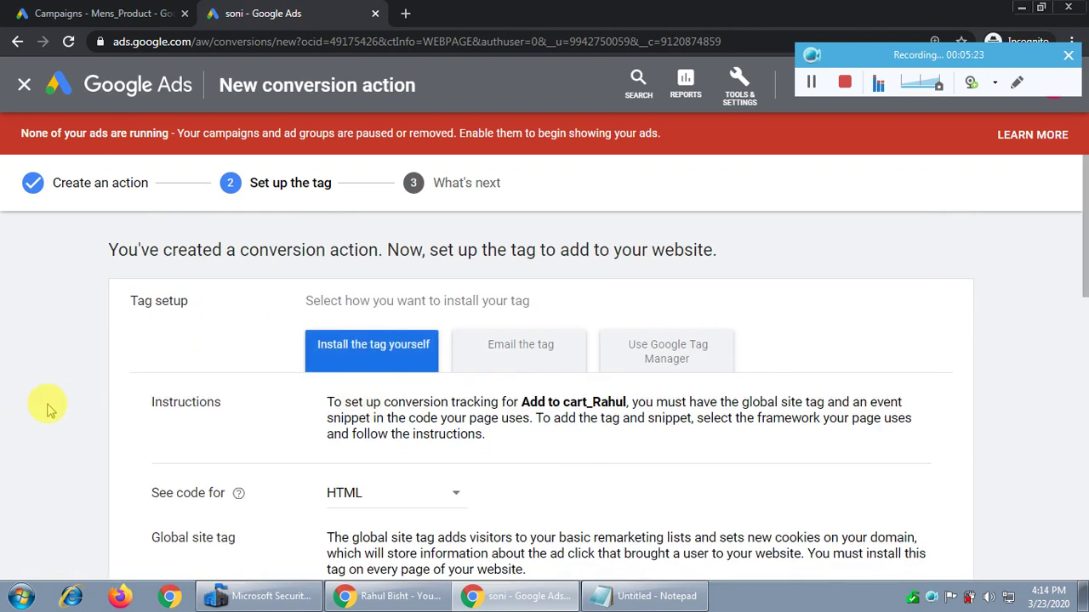
scroll(47, 408, down, 4)
scroll(499, 348, down, 2)
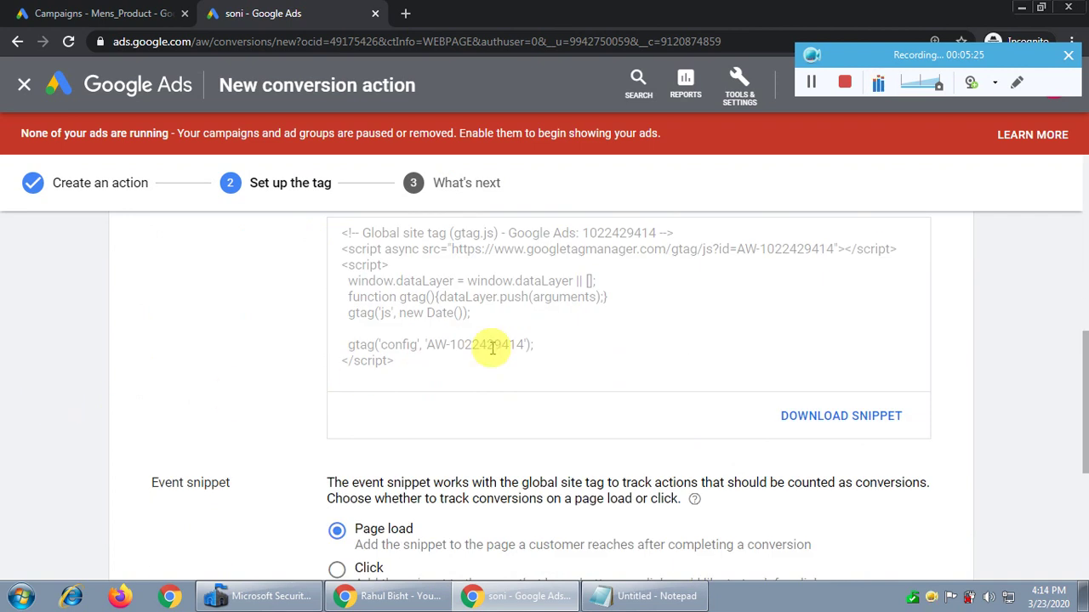
scroll(485, 368, up, 1)
click(490, 368)
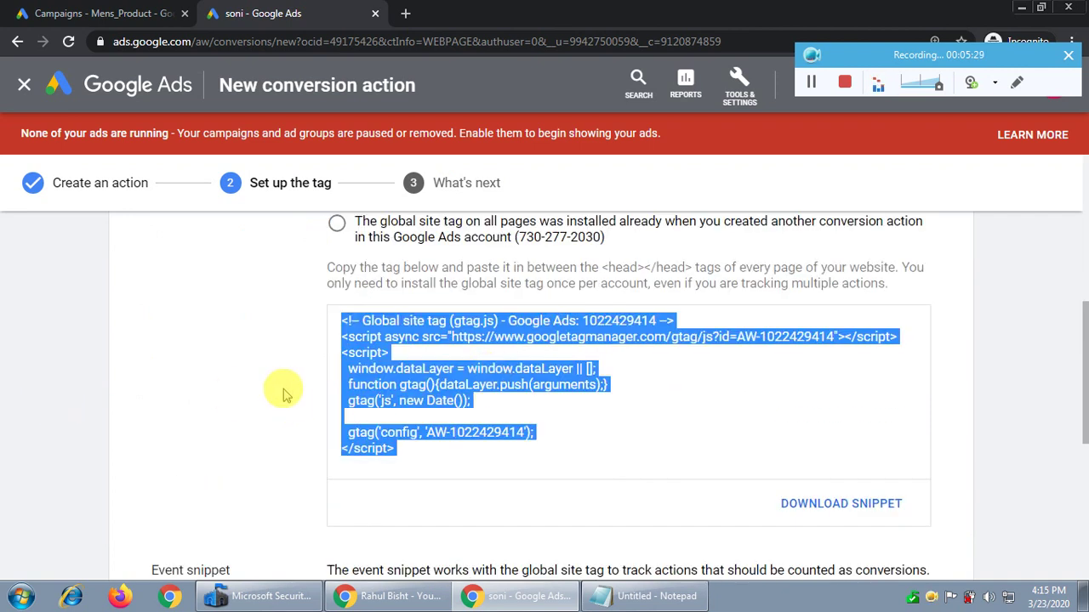
- Copy the page-load event snippet for the Add to cart conversion
scroll(281, 395, down, 2)
scroll(253, 396, down, 1)
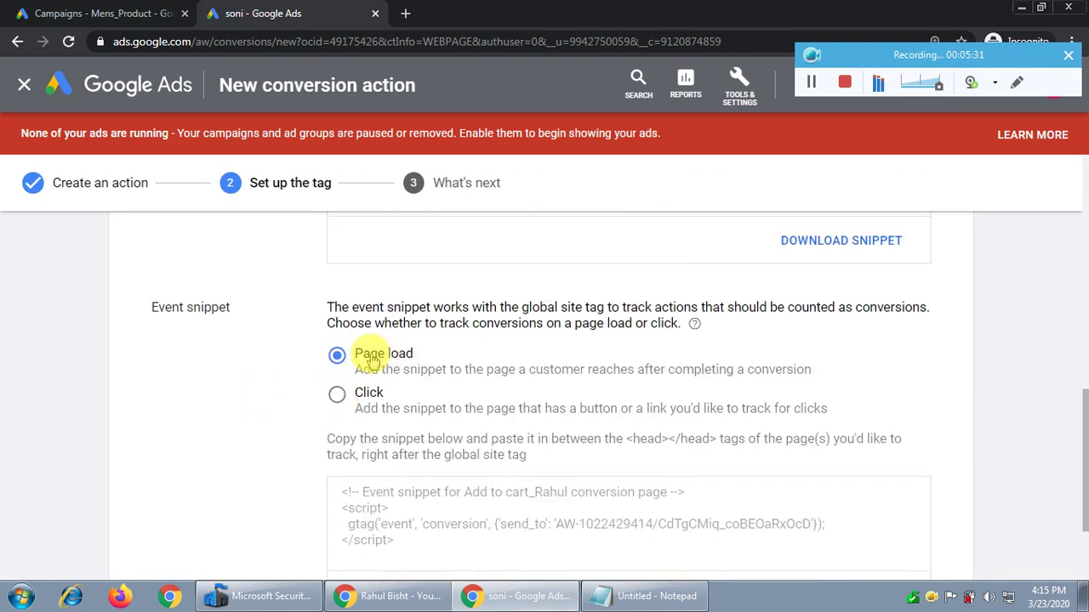
drag(188, 307, 230, 307)
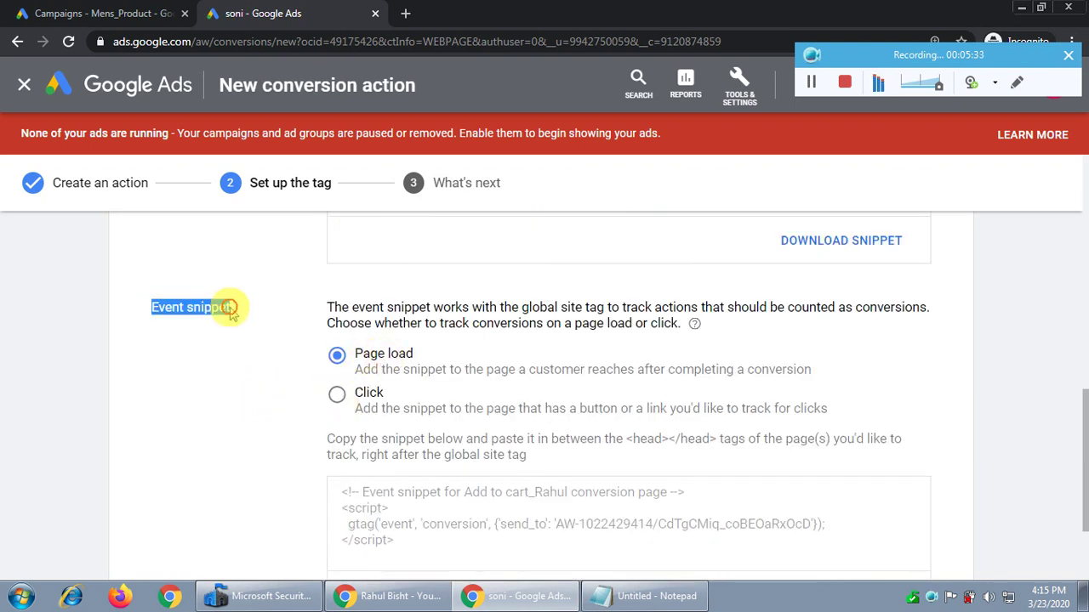
scroll(230, 357, down, 1)
click(425, 435)
key(ctrl+c)
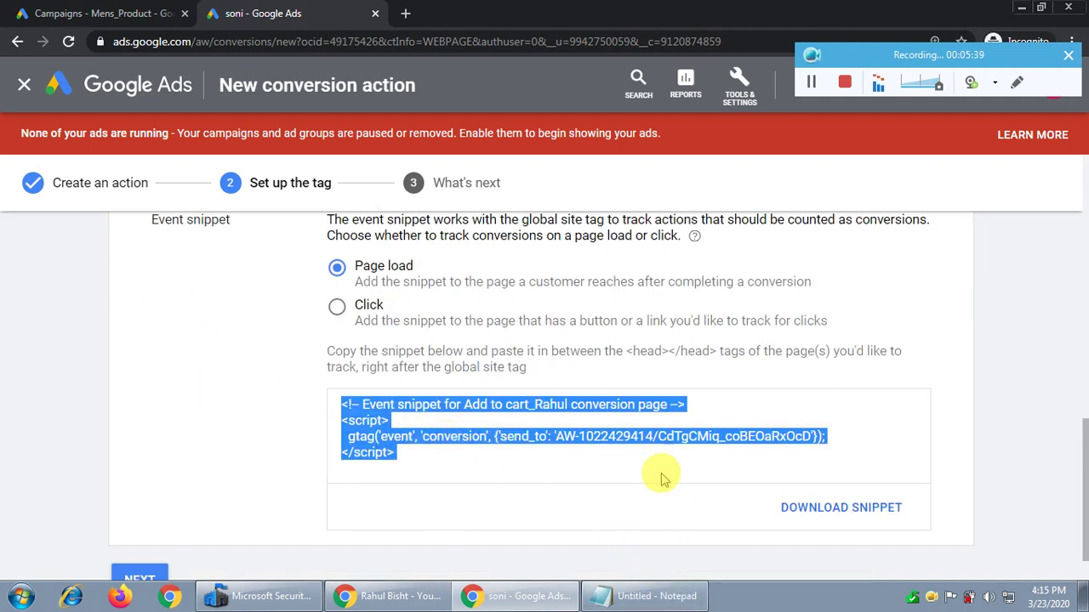
- Switch to Notepad, add the heading "Add to cart" below the funnel analysis title, and paste the copied event snippet under it
click(640, 596)
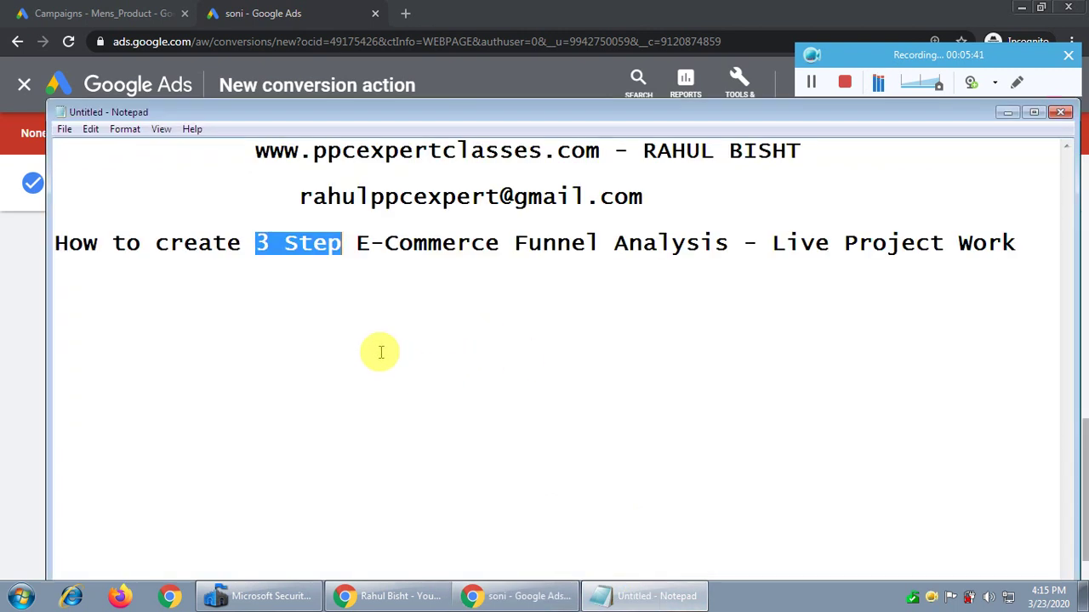
click(1040, 244)
key(Return)
key(Return)
text(Add )
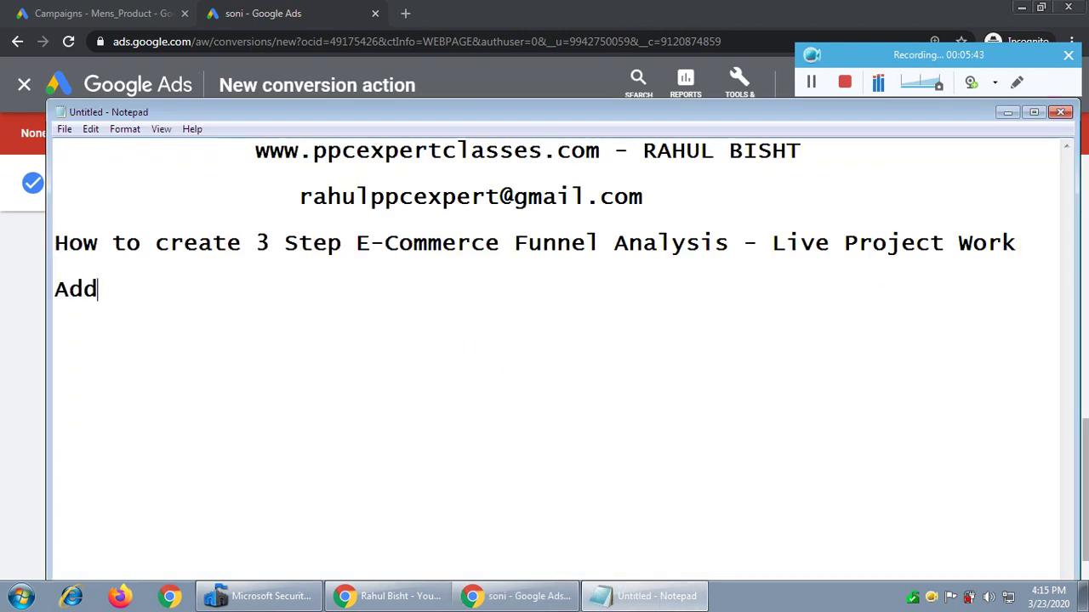
text(to cart)
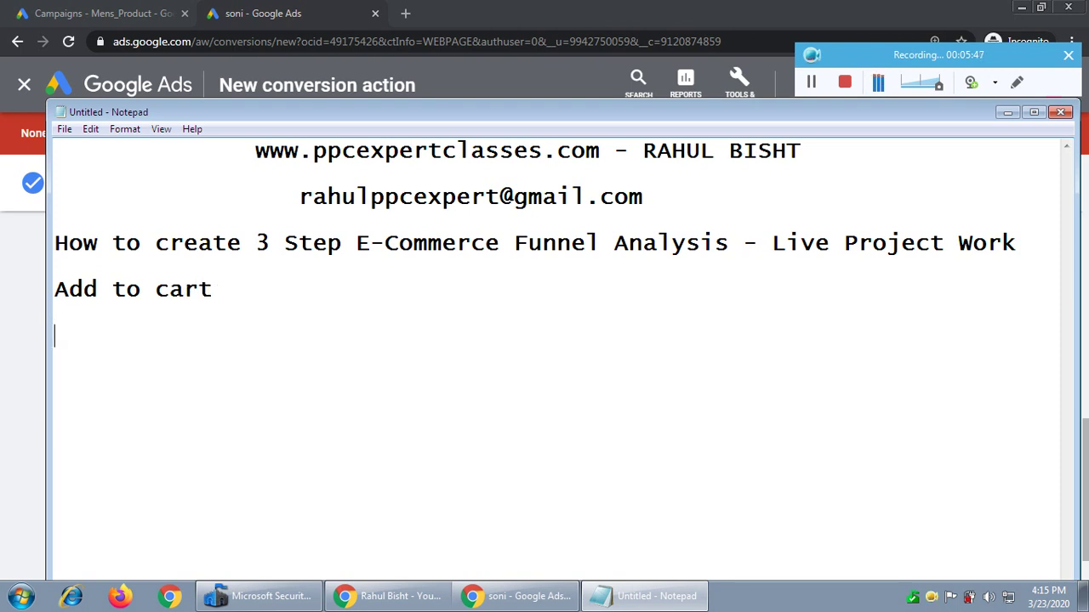
key(ctrl+v)
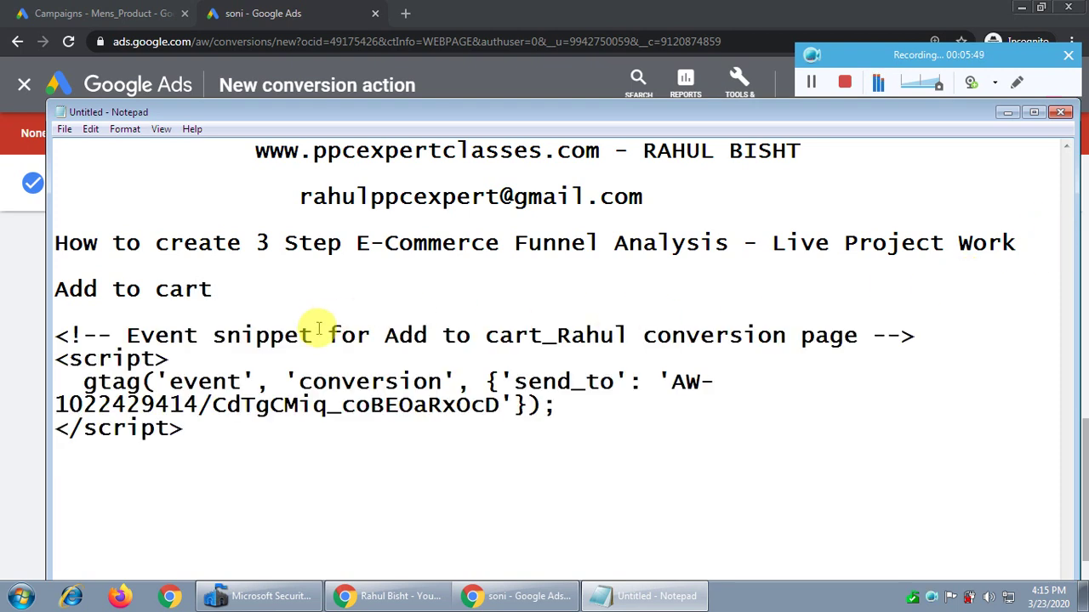
- Number the "Add to cart" heading in Notepad so it reads "2. Add to cart"
click(57, 289)
text(2)
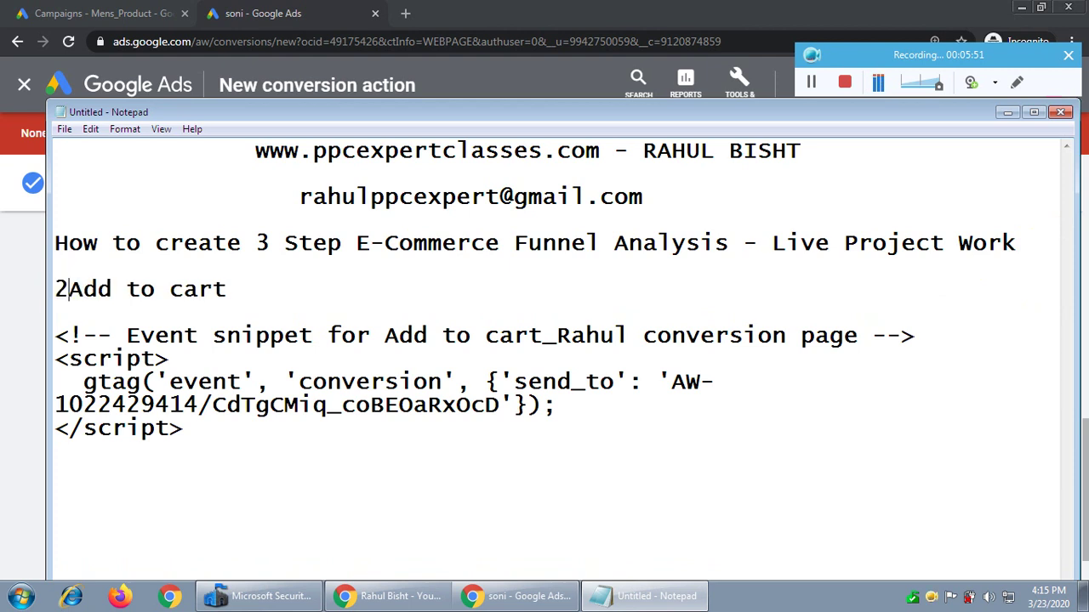
text(.)
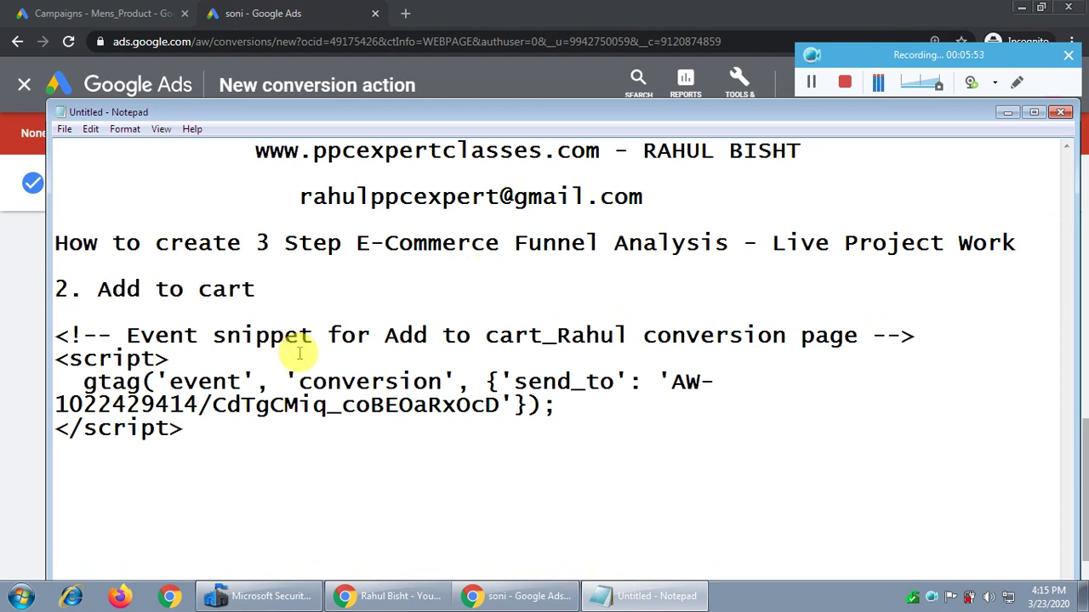
- Select the Add to cart snippet in Notepad, copy the event snippet again from Google Ads, and paste it over the selection
drag(55, 335, 181, 435)
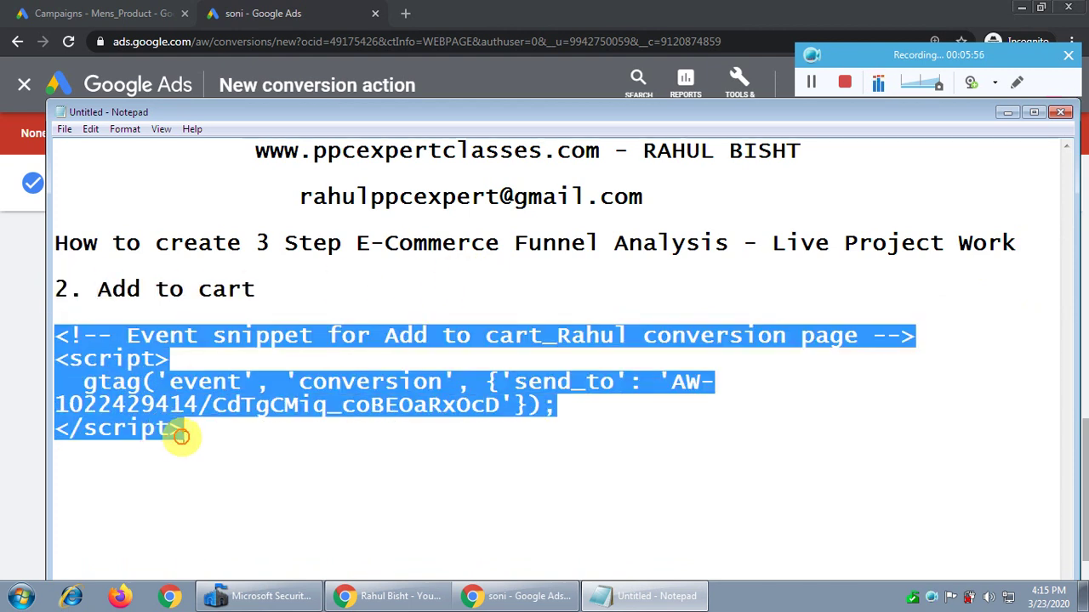
click(1007, 112)
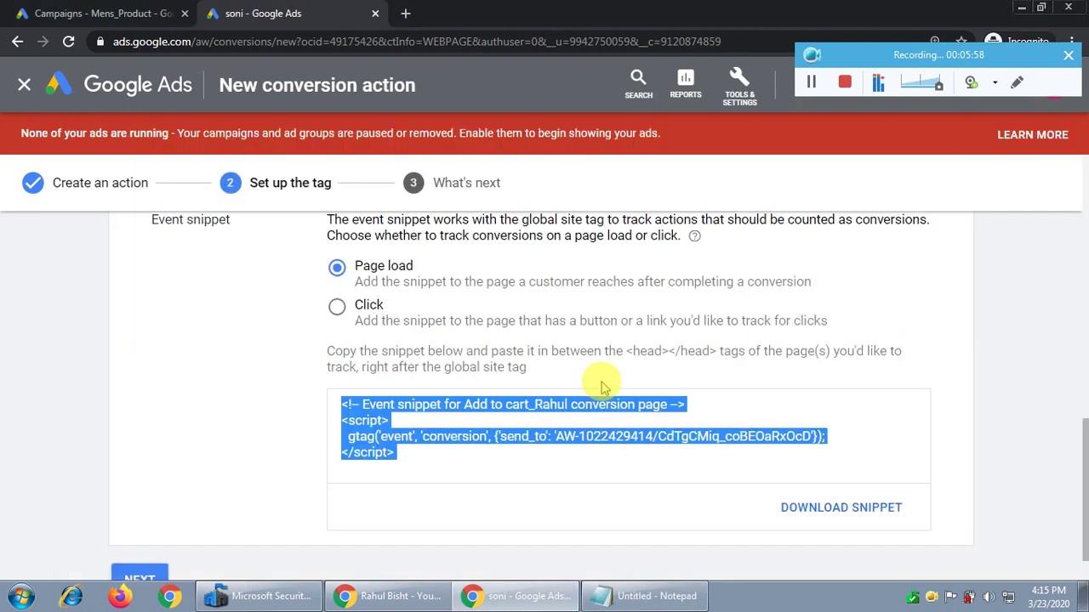
click(554, 437)
drag(465, 405, 534, 413)
key(ctrl+c)
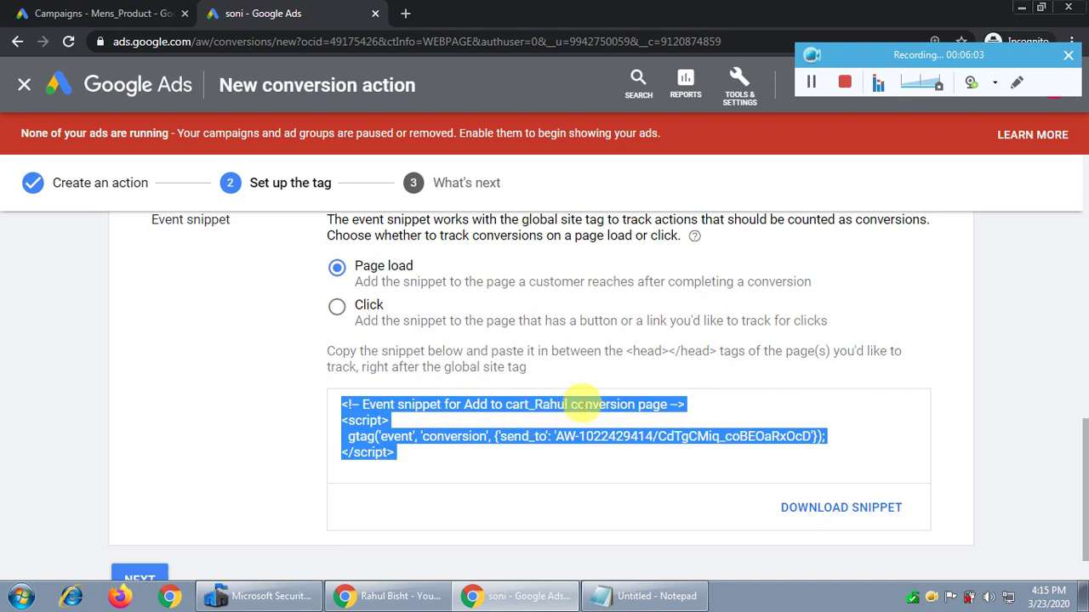
click(642, 595)
key(ctrl+v)
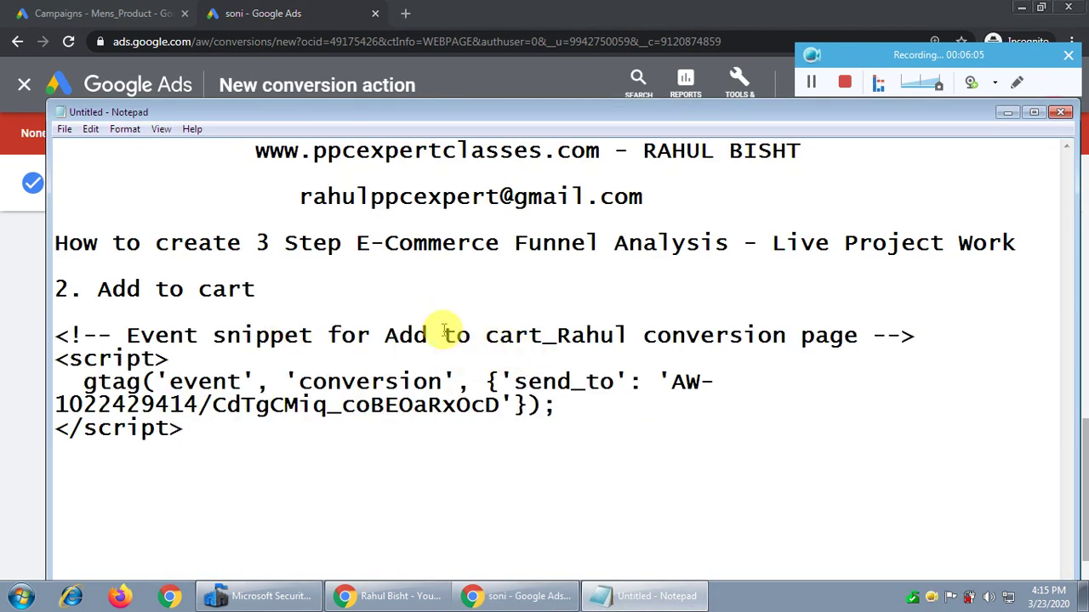
- Highlight the conversion name in the Notepad snippet and add blank lines below the closing script tag
drag(383, 337, 627, 338)
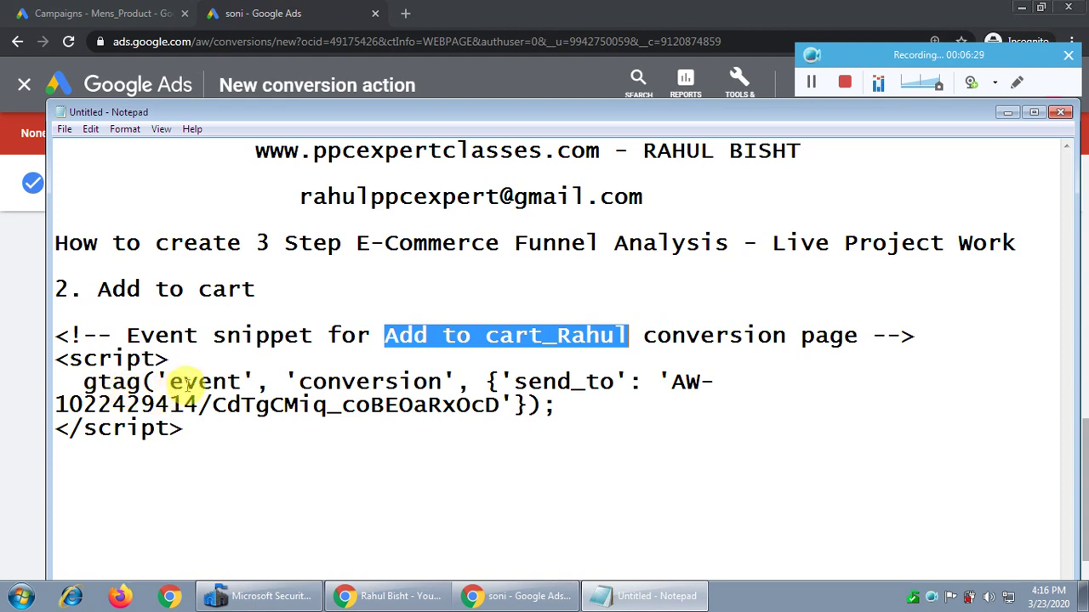
click(166, 407)
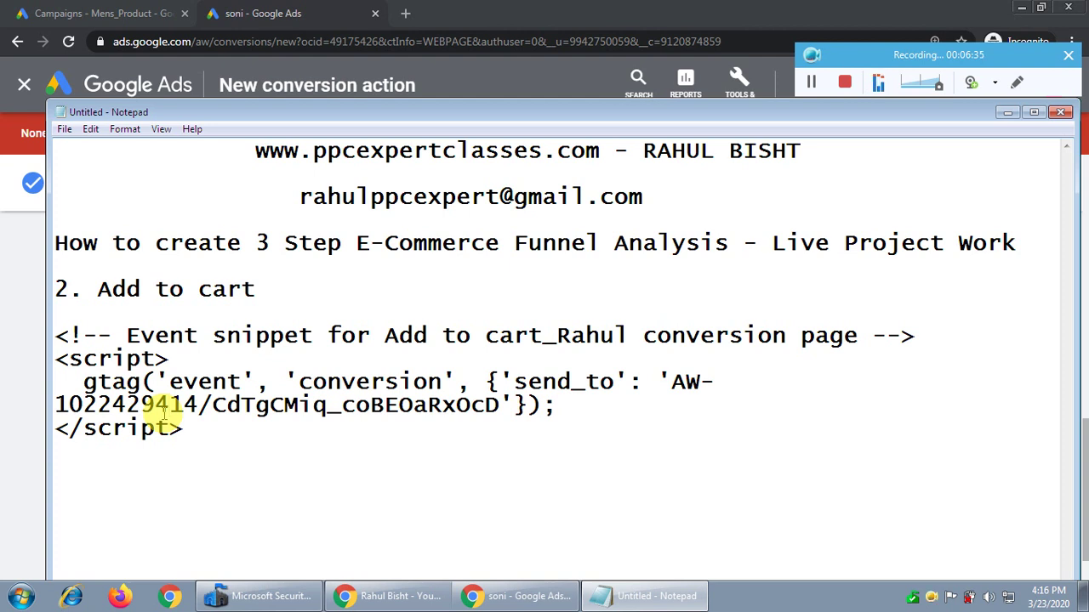
click(196, 433)
key(Return)
key(Return)
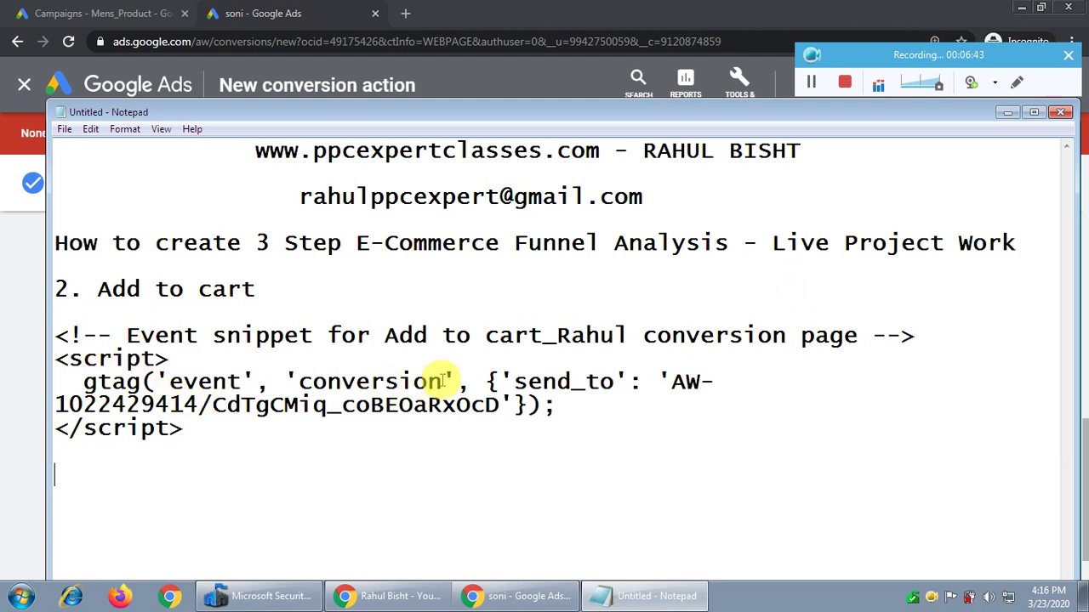
- Switch back to Google Ads and finish the tag setup for the Add to cart conversion action
click(1007, 112)
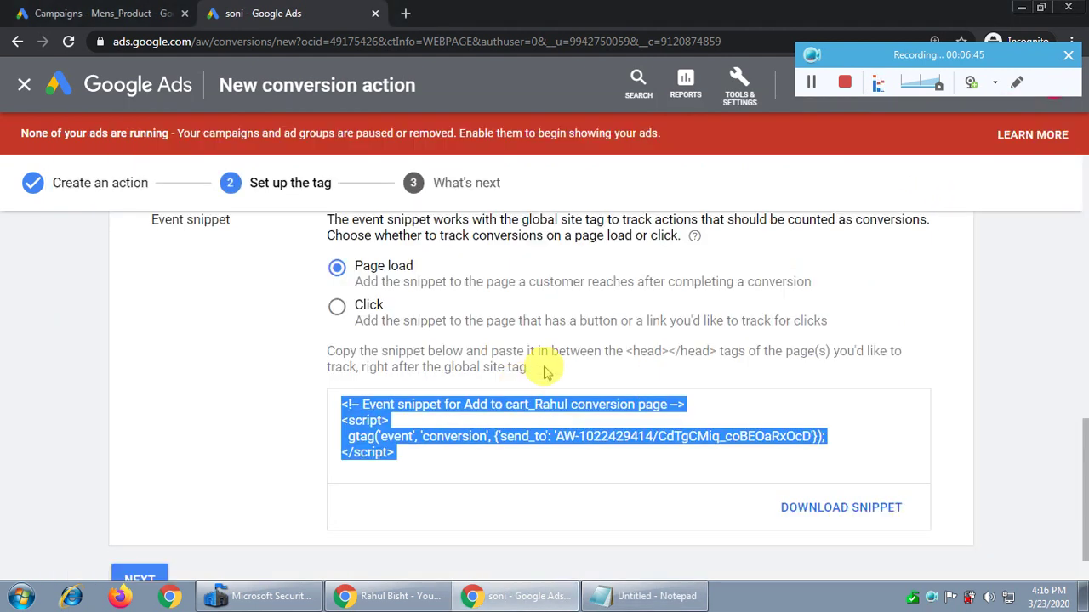
scroll(213, 417, down, 1)
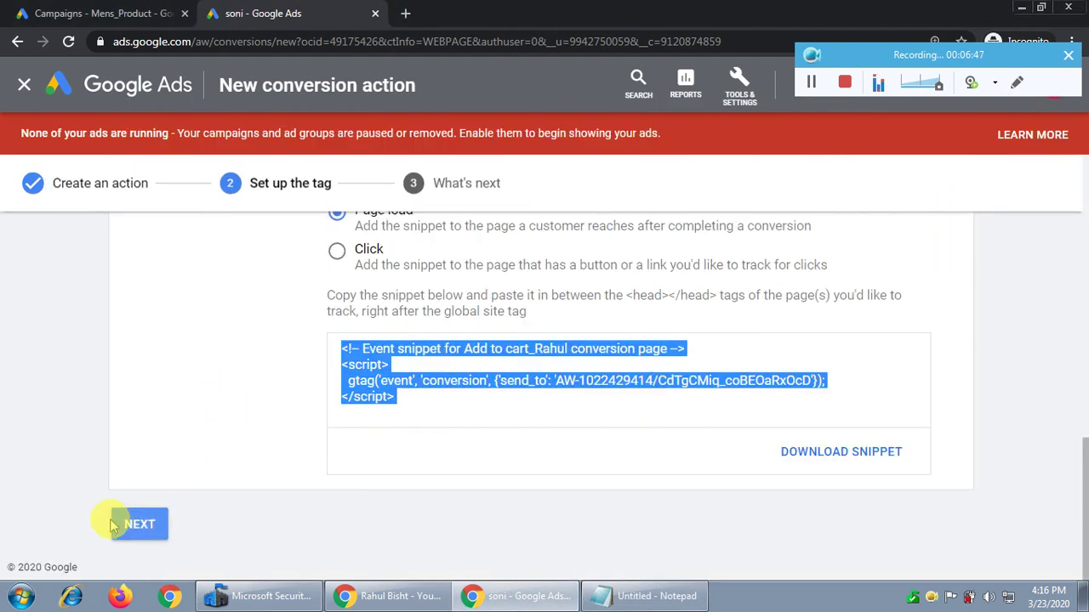
click(136, 527)
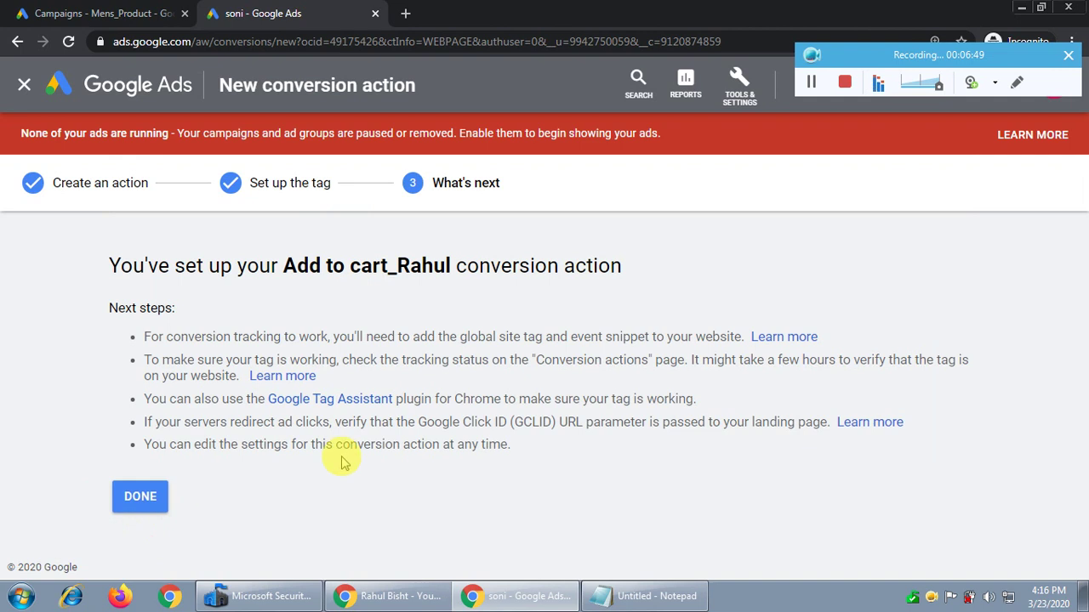
click(139, 496)
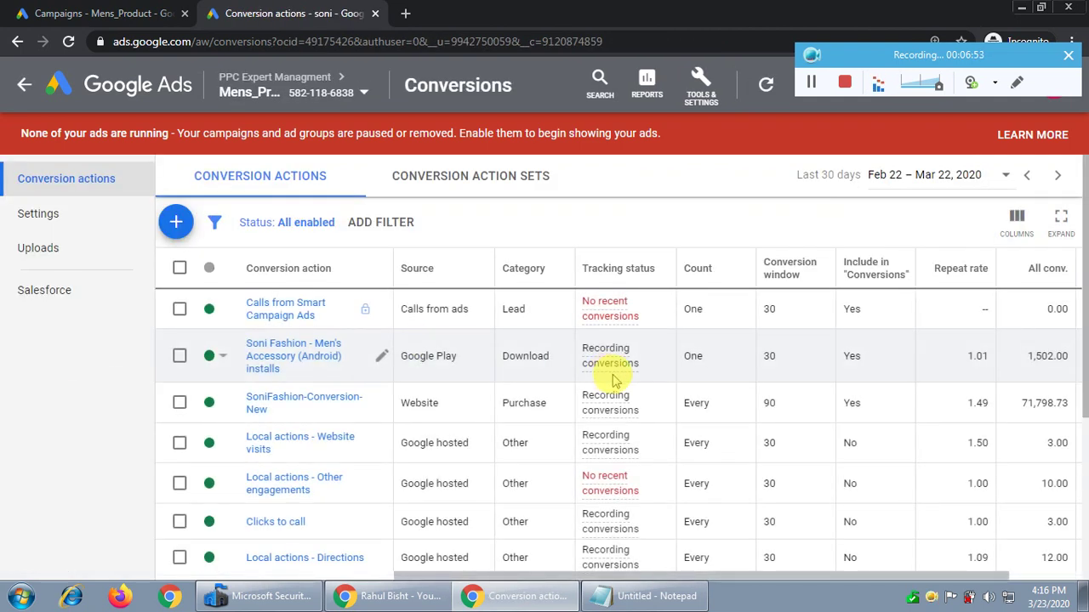
- Examine the source, category and remaining columns of the Purchase and Add to cart conversion actions in the list
scroll(611, 379, down, 3)
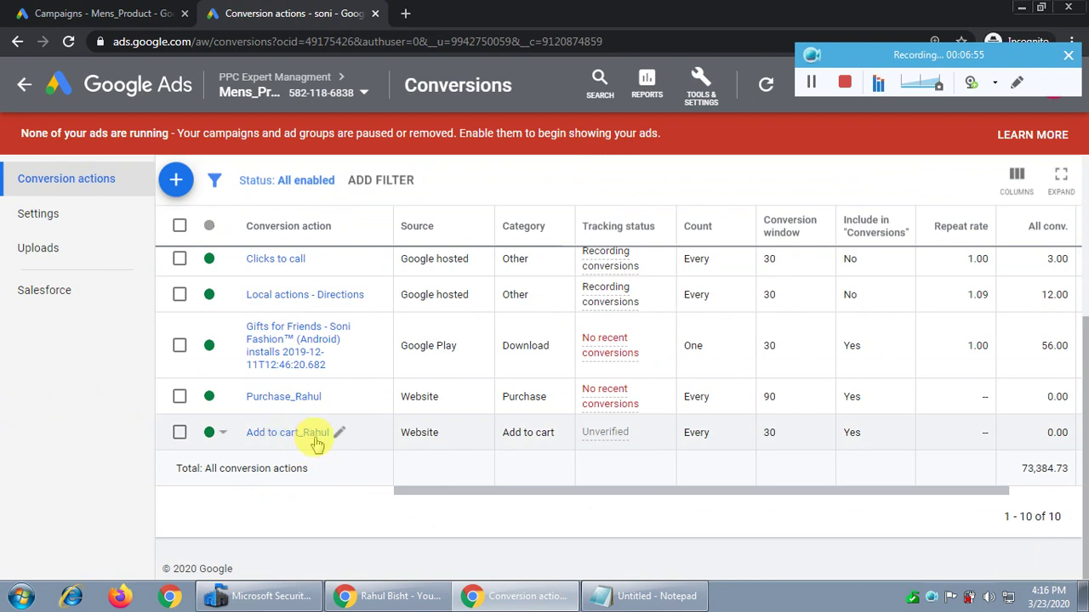
double_click(405, 432)
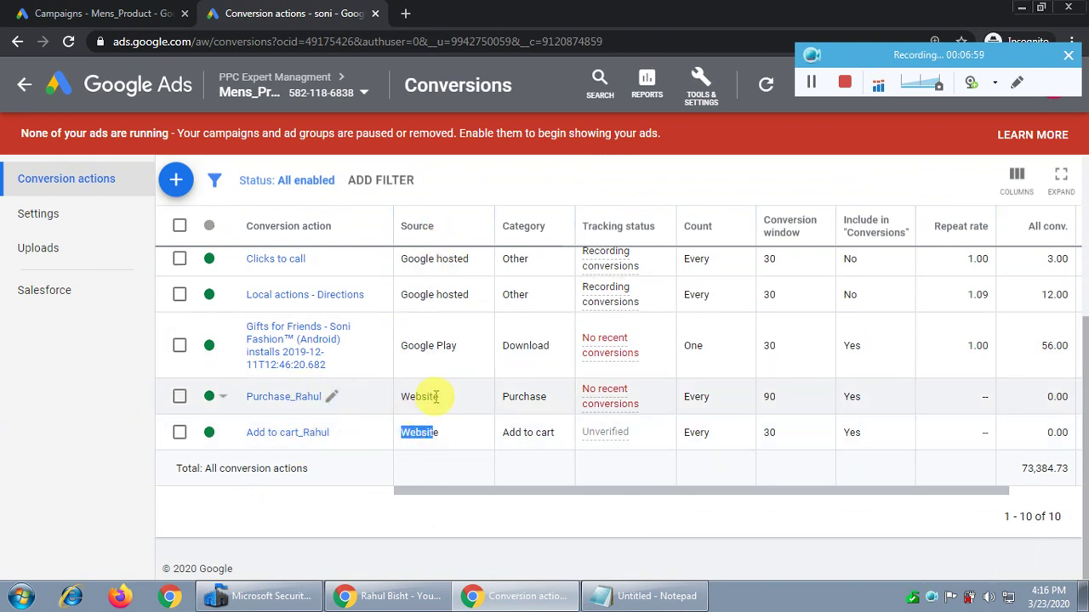
drag(503, 396, 551, 403)
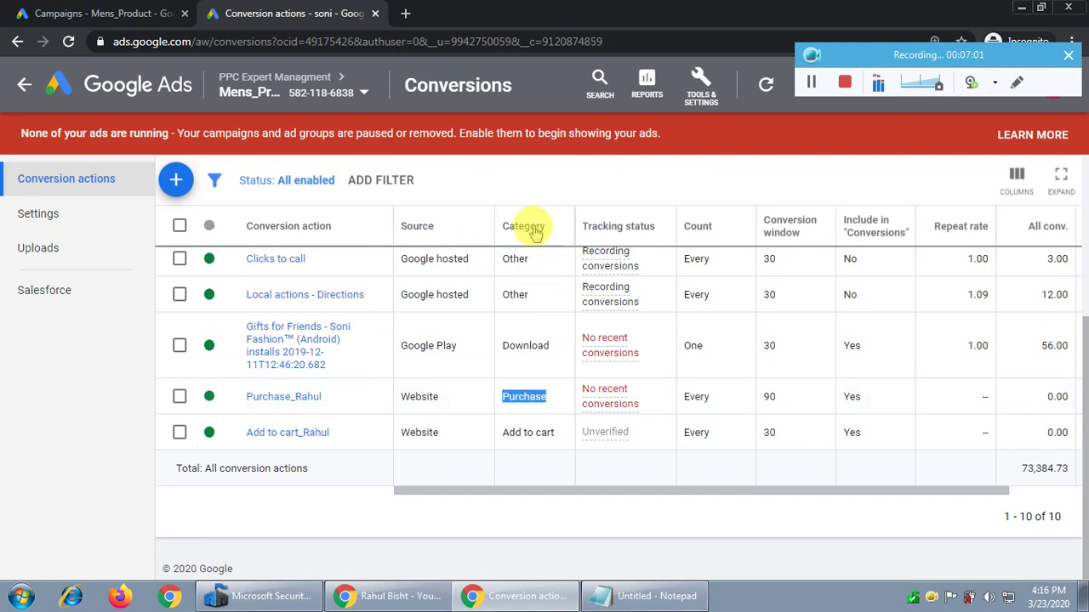
drag(501, 432, 558, 434)
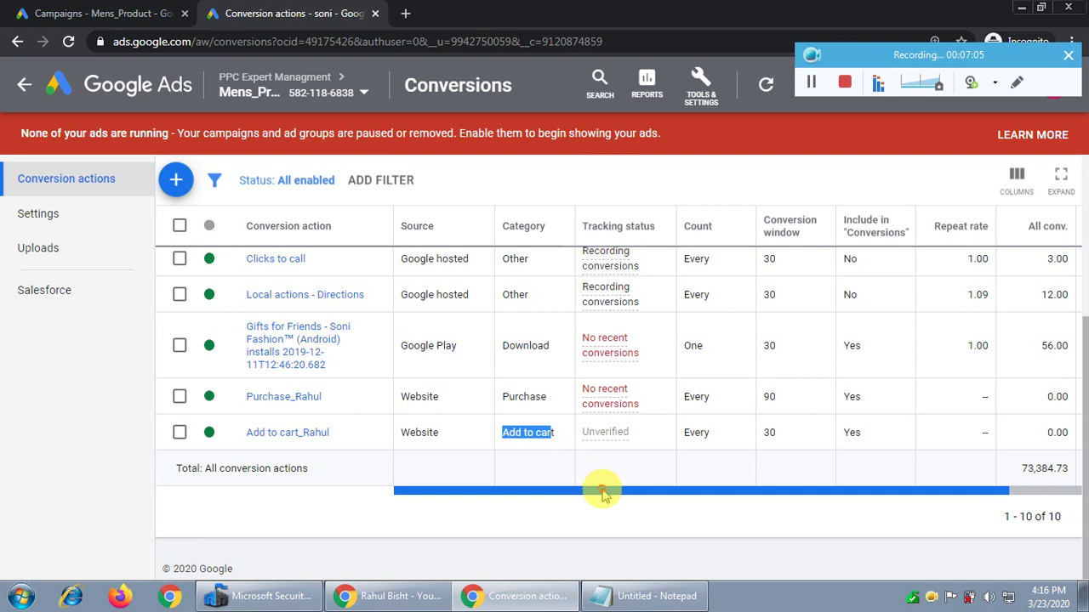
drag(601, 489, 826, 473)
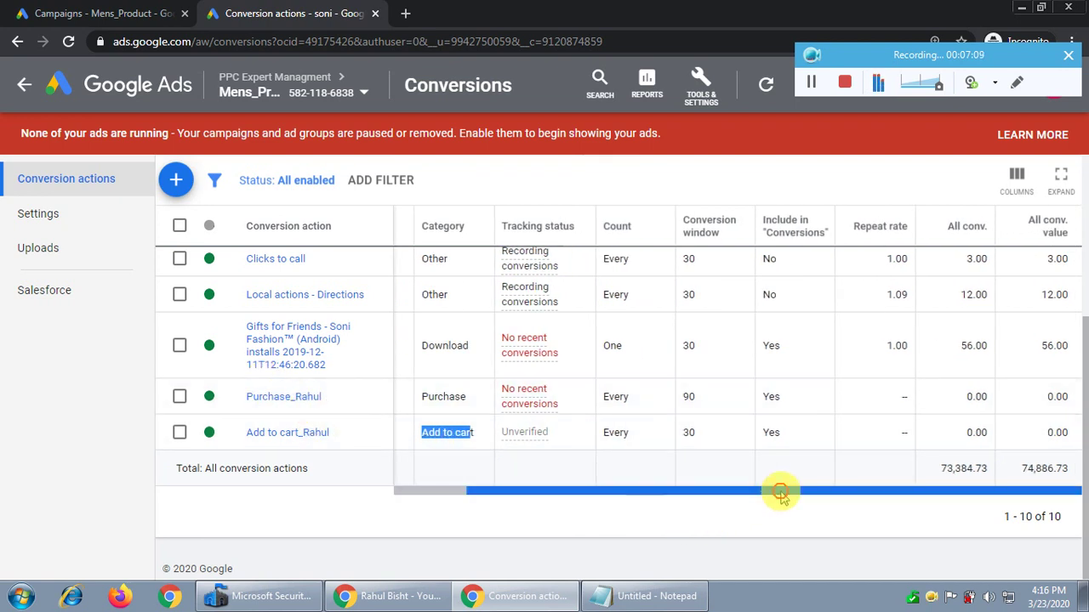
drag(780, 491, 687, 500)
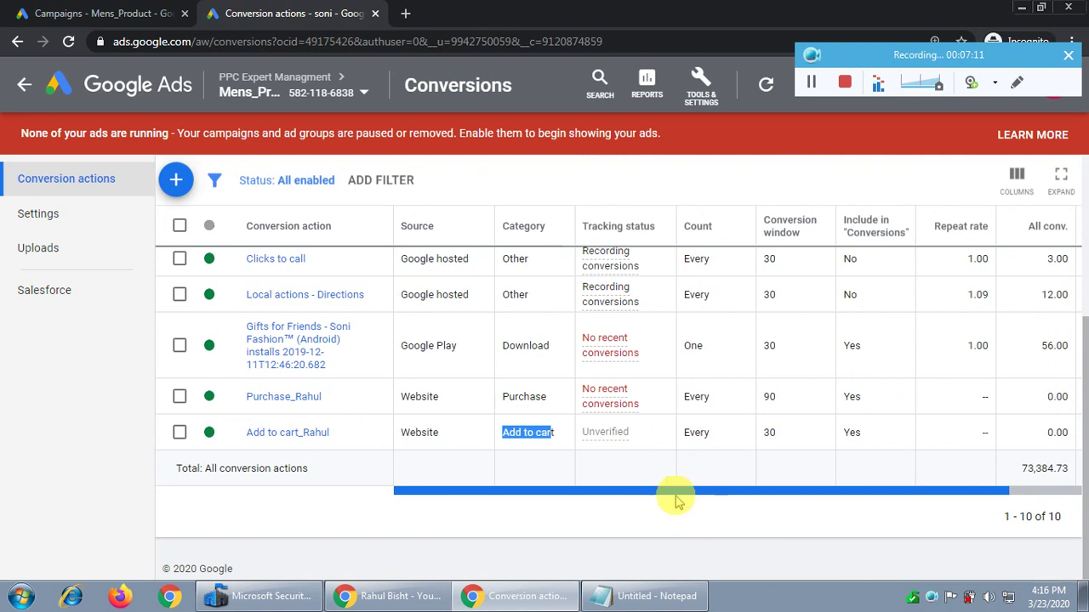
- Rename the Add to cart conversion action by adding the prefix "2." and save the name
click(339, 434)
click(255, 456)
text(2.Add to cart_Rahul)
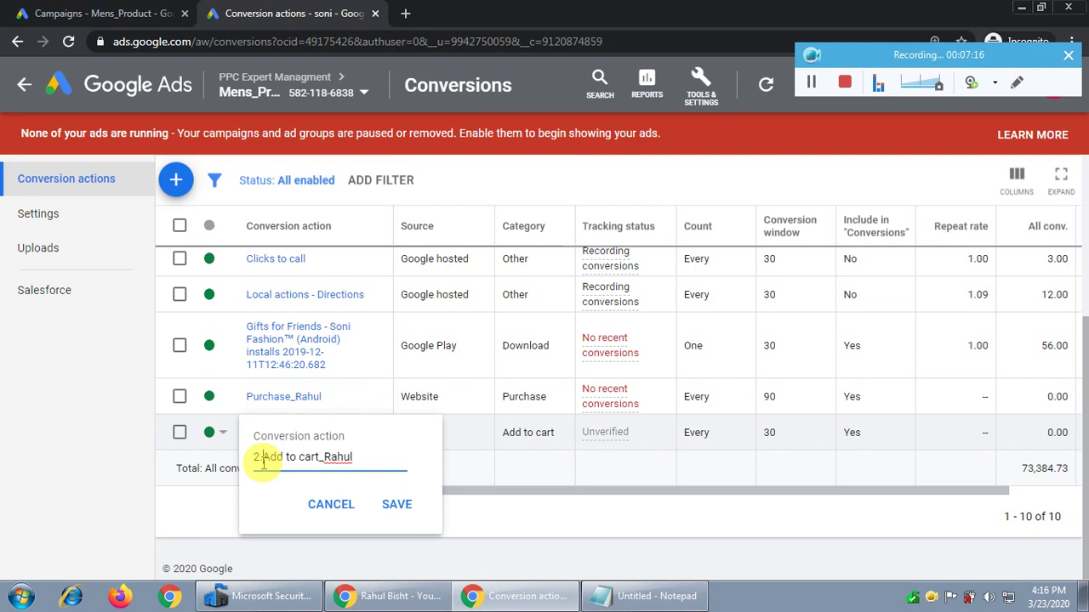
click(408, 512)
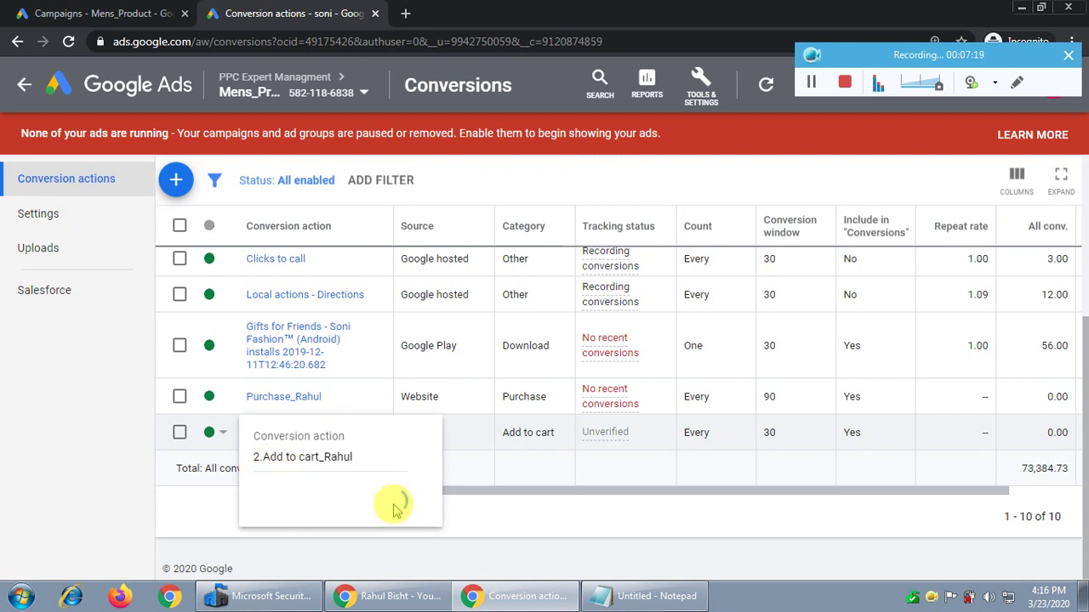
- Rename the newer Purchase conversion action by adding the prefix "1." and save the name
click(326, 396)
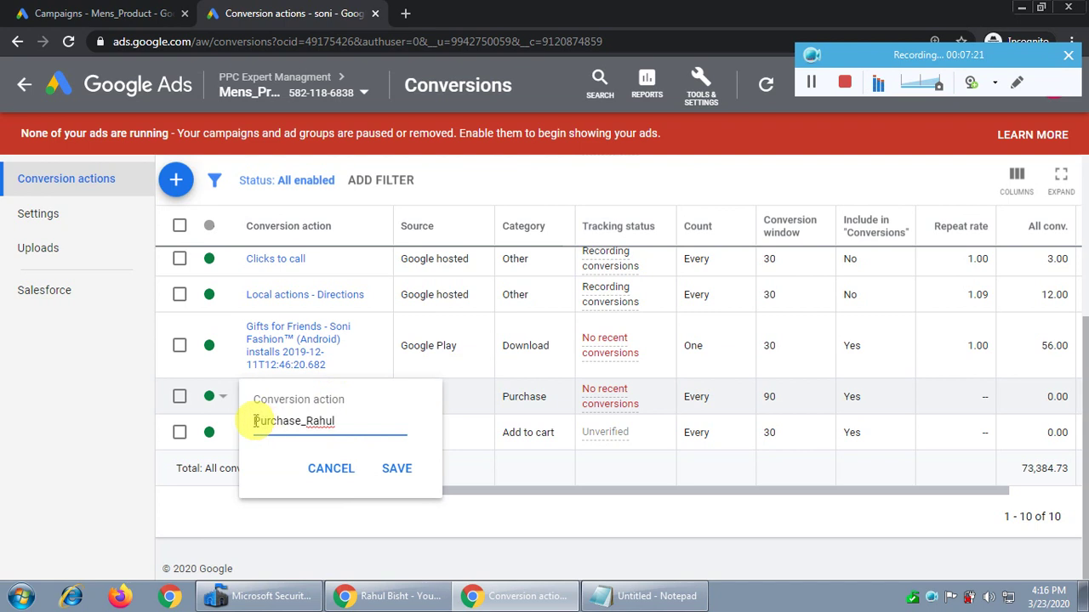
click(255, 421)
text(1)
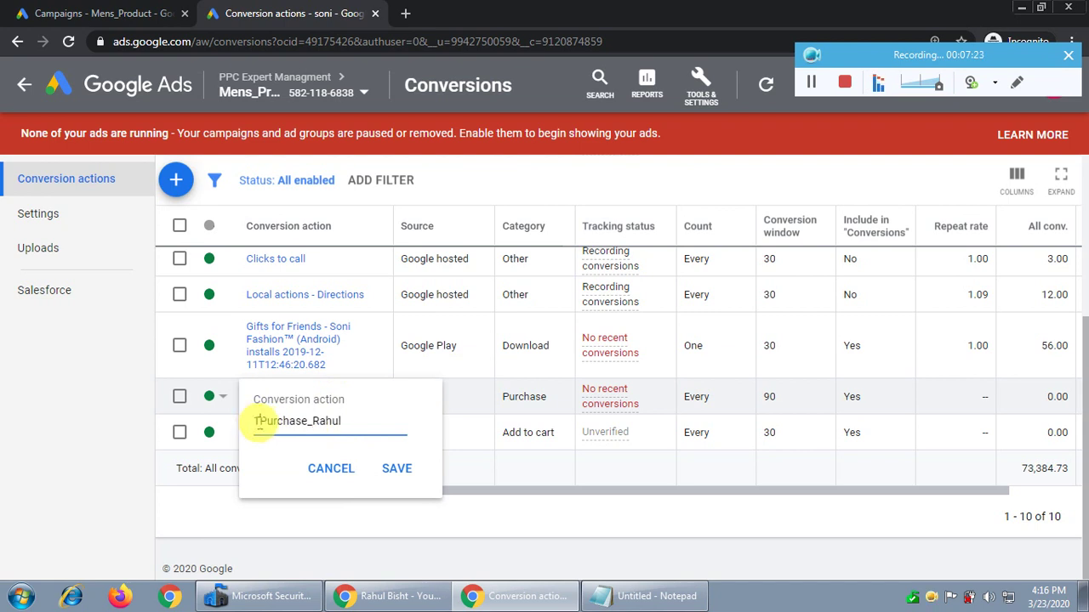
text(.)
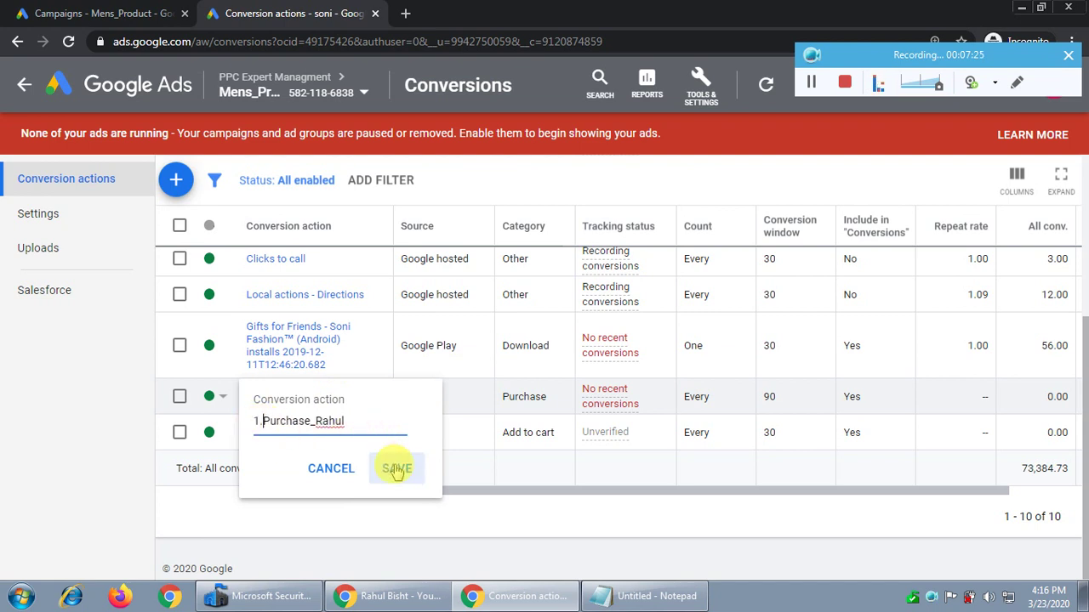
click(396, 468)
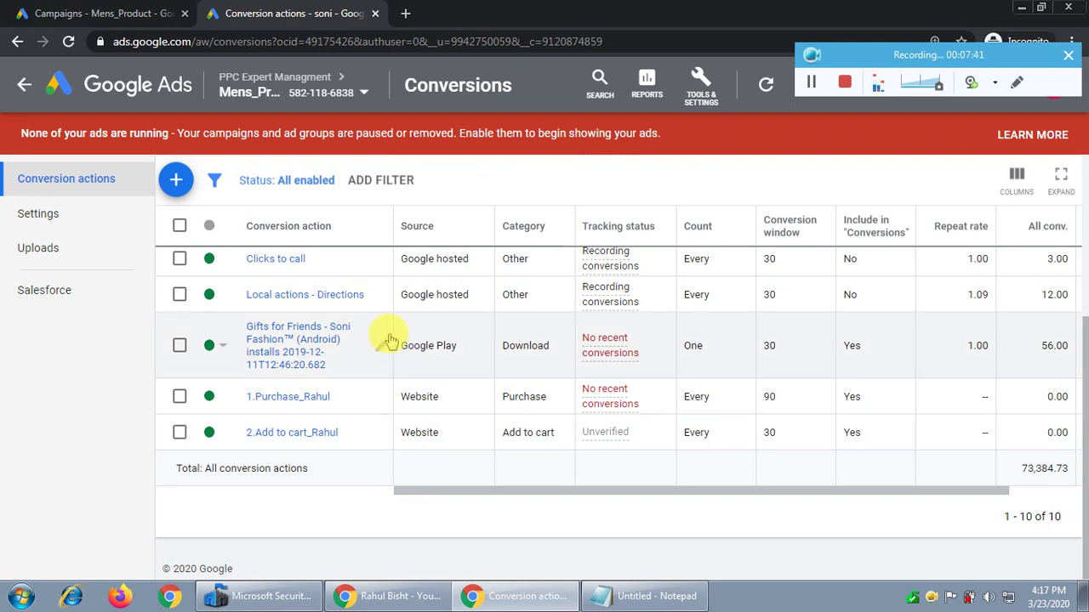
- Start a new website conversion action and set its category to Begin checkout
click(177, 179)
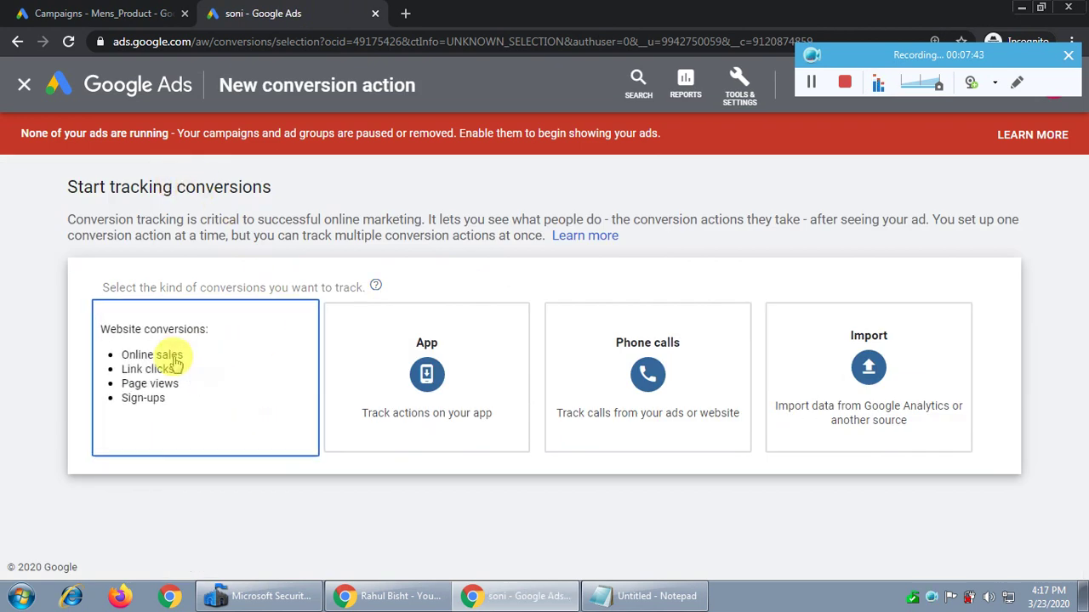
click(211, 362)
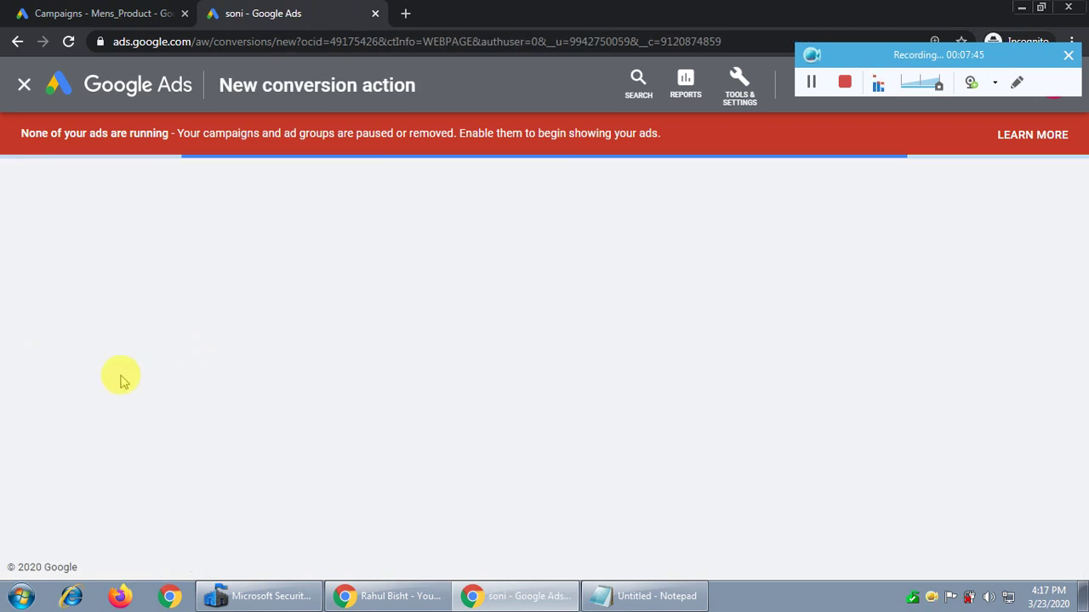
scroll(12, 382, down, 2)
scroll(7, 387, up, 2)
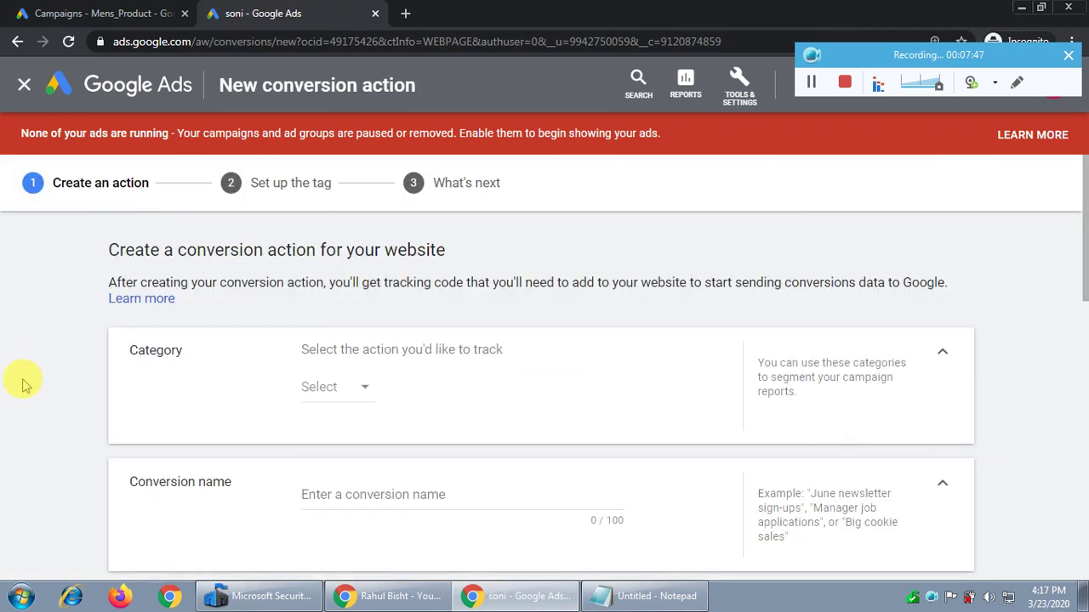
click(329, 390)
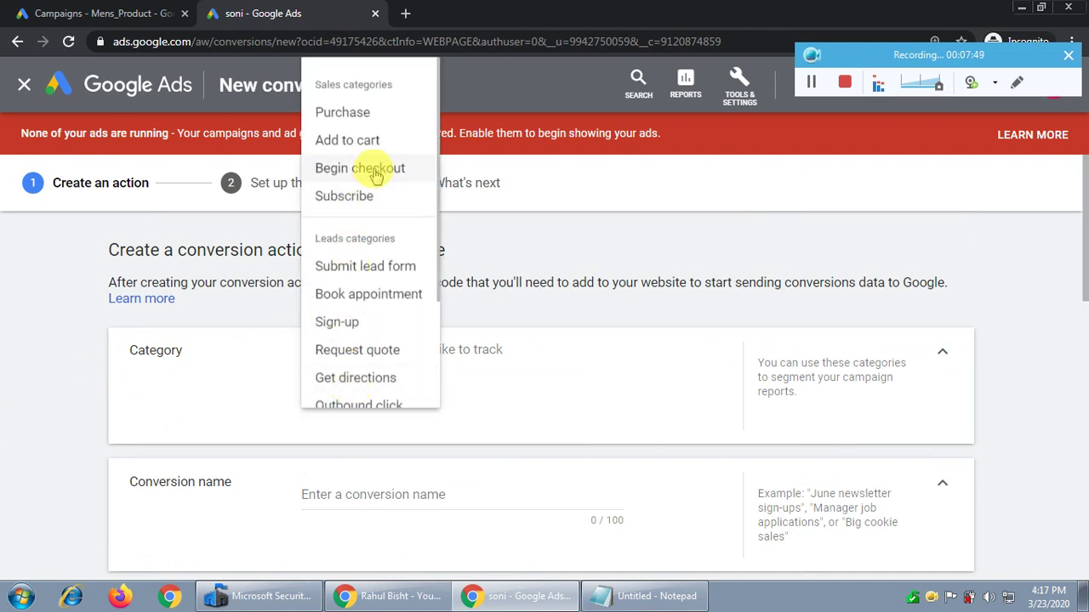
click(378, 175)
scroll(83, 430, down, 1)
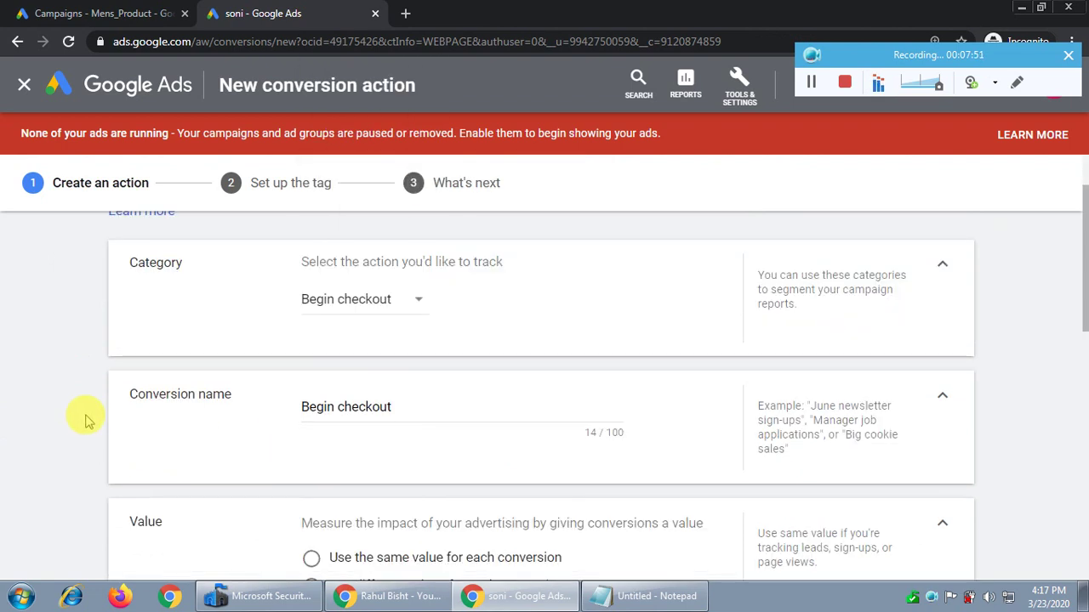
- Name the conversion "3.Begin checkout_" followed by the owner's first name, as in the other funnel actions
click(446, 407)
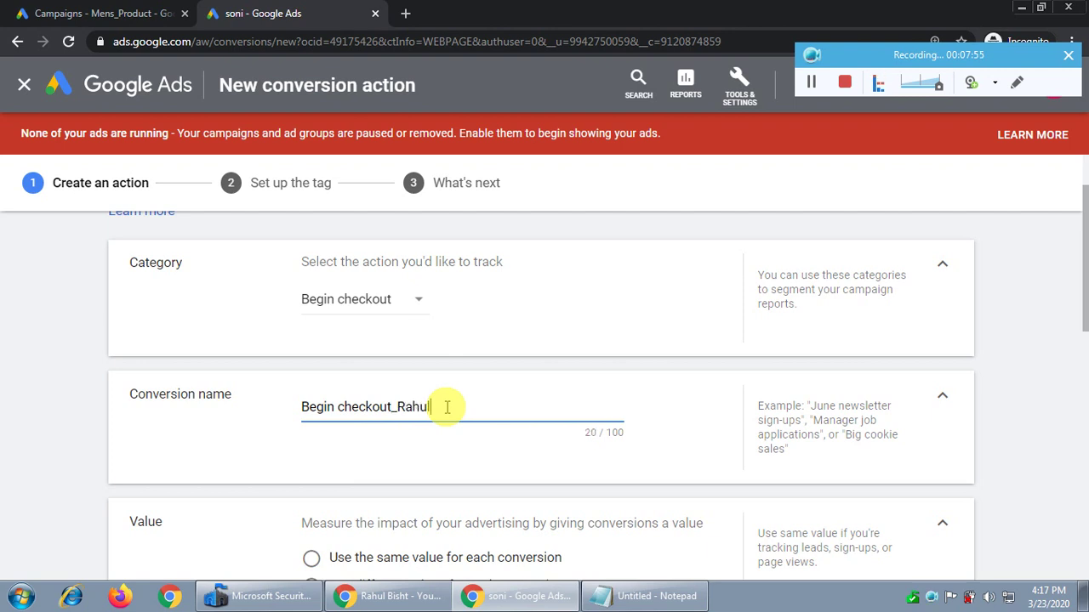
click(298, 408)
text(3.)
click(47, 409)
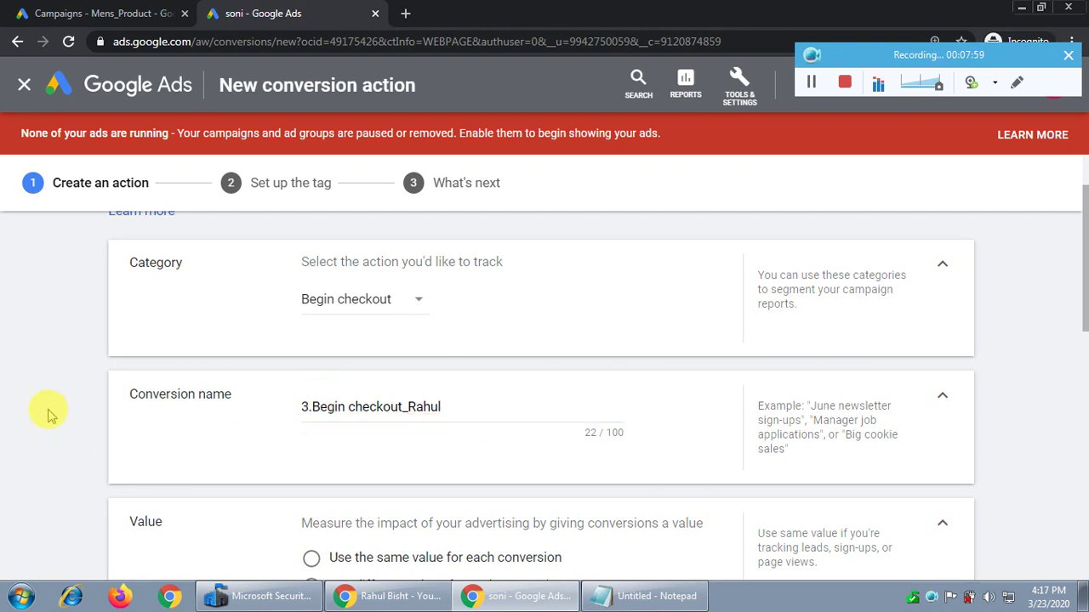
- Choose the conversion value option, turn off Enhanced CPC for manual bidding campaigns, and create the Begin checkout conversion action
scroll(48, 413, down, 3)
click(311, 351)
scroll(8, 400, down, 5)
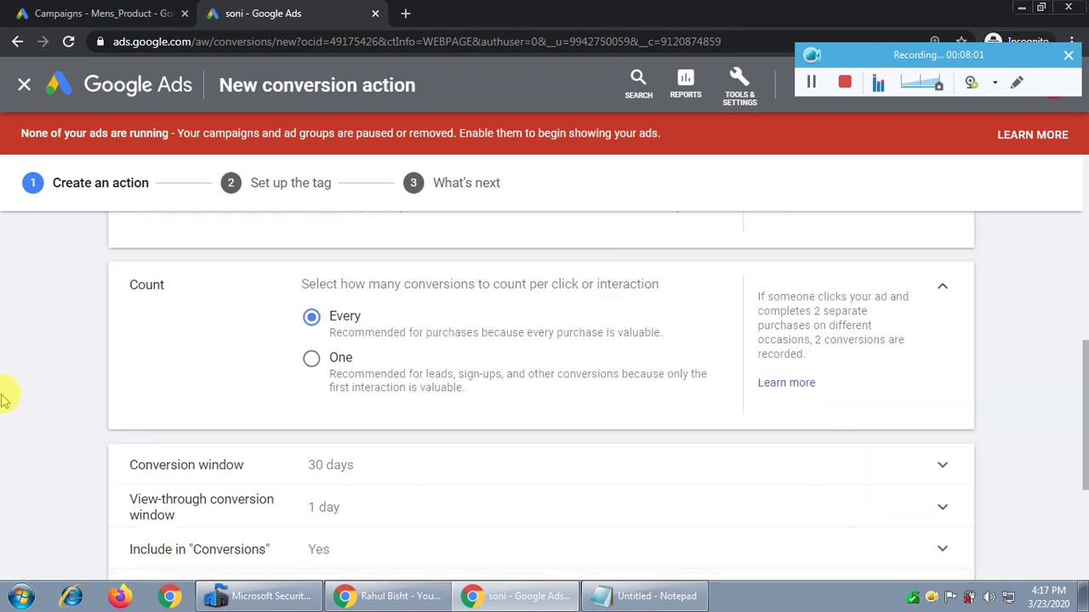
click(940, 424)
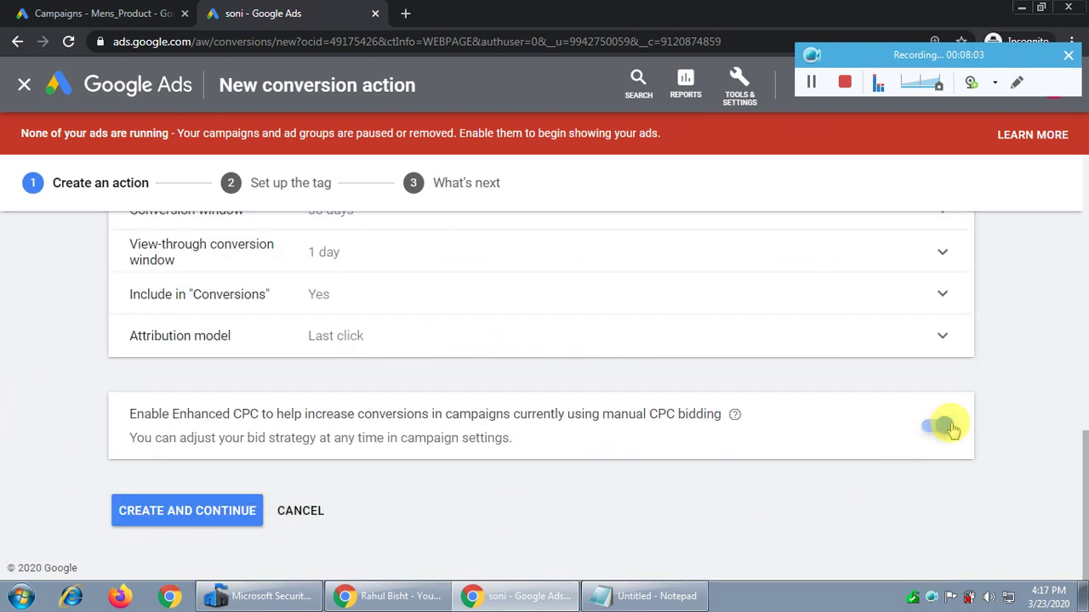
click(213, 493)
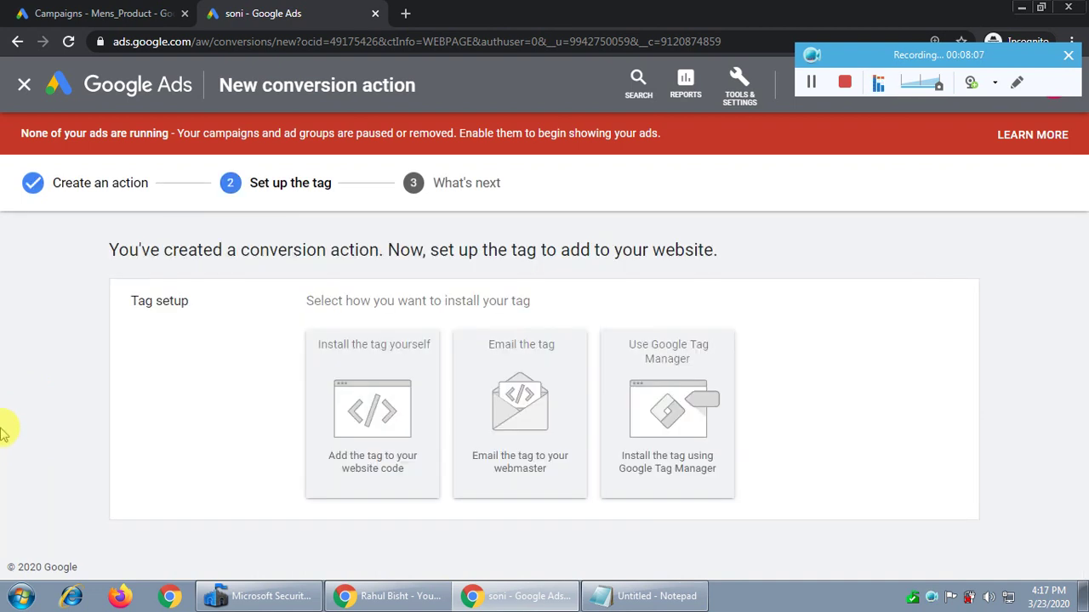
- Choose to install the Begin checkout tag yourself and review its global site tag code
click(389, 407)
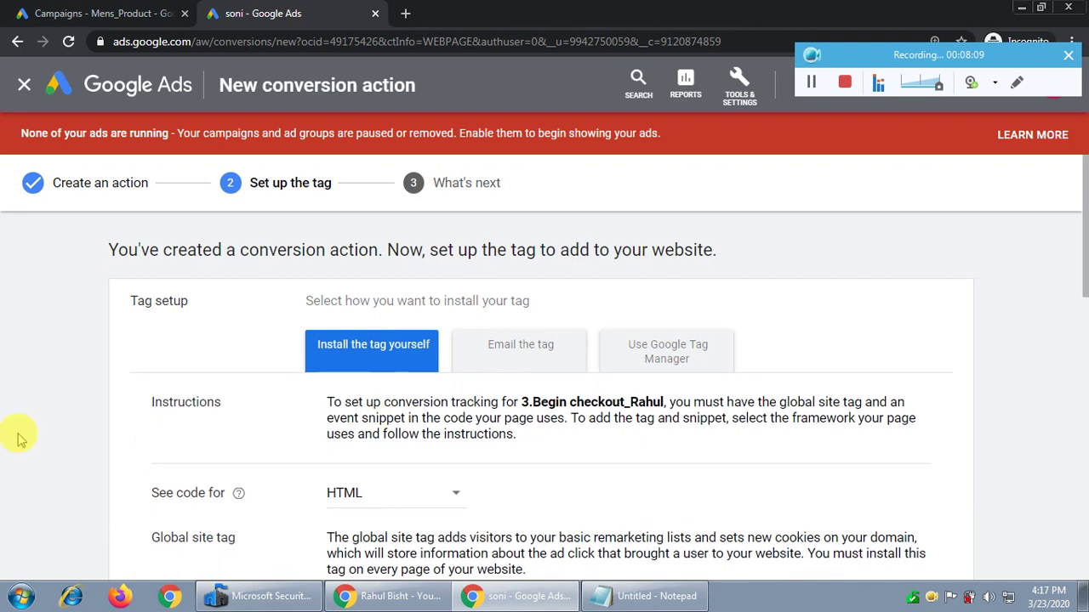
scroll(155, 441, down, 3)
scroll(476, 494, down, 2)
click(497, 405)
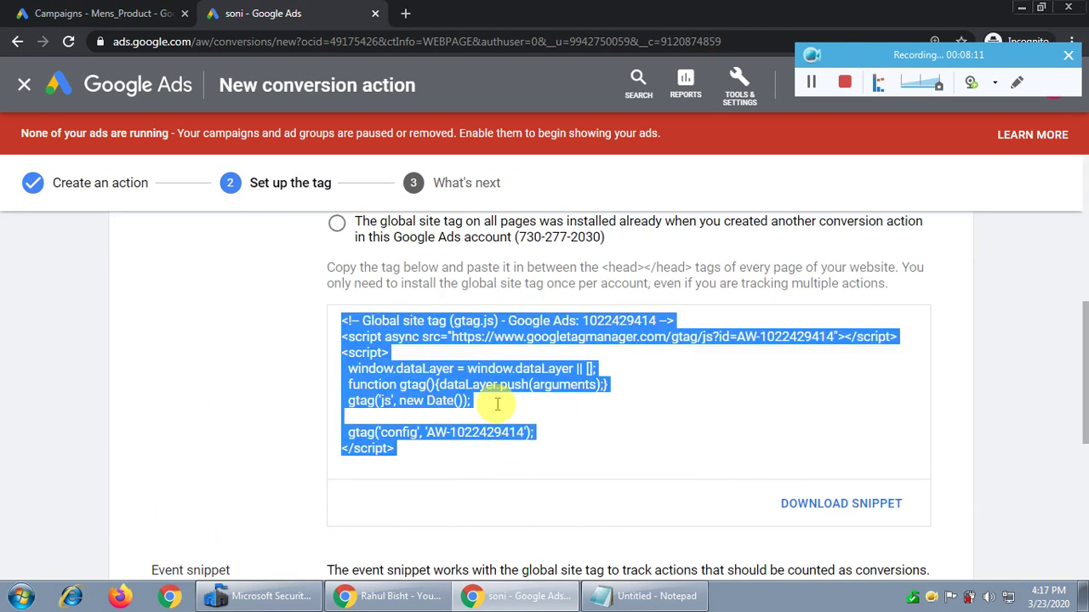
click(201, 417)
- Copy the Begin checkout event snippet with the Page load option kept
scroll(204, 417, down, 3)
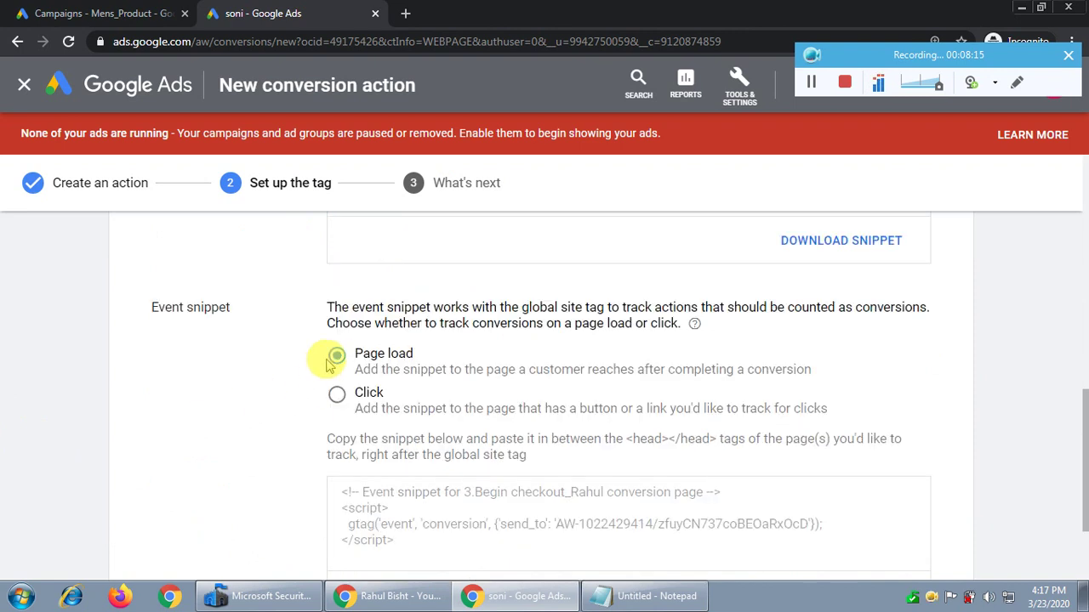
drag(147, 307, 221, 308)
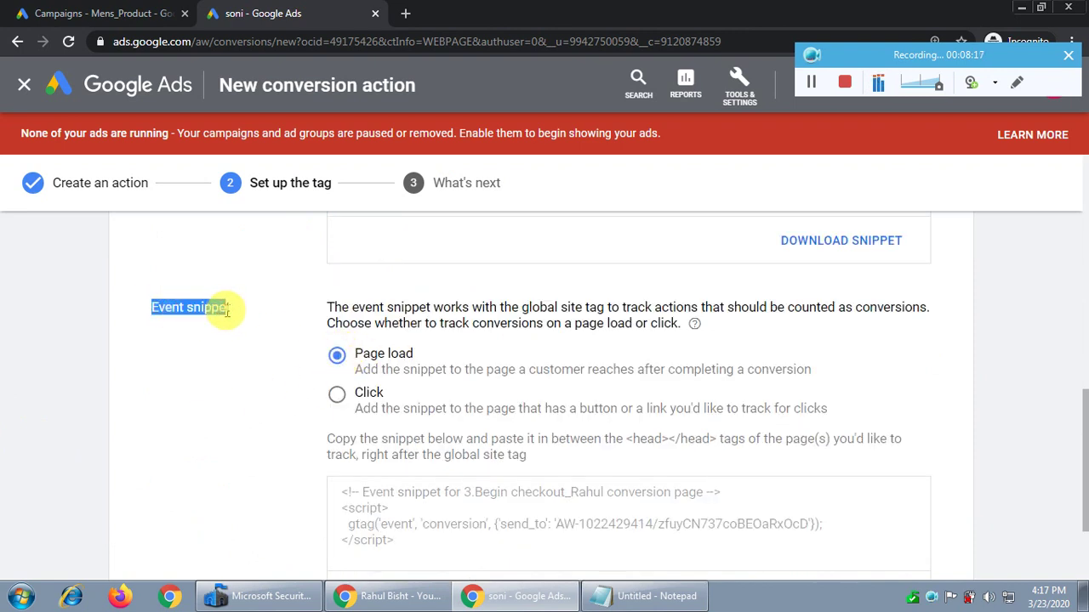
scroll(323, 315, down, 1)
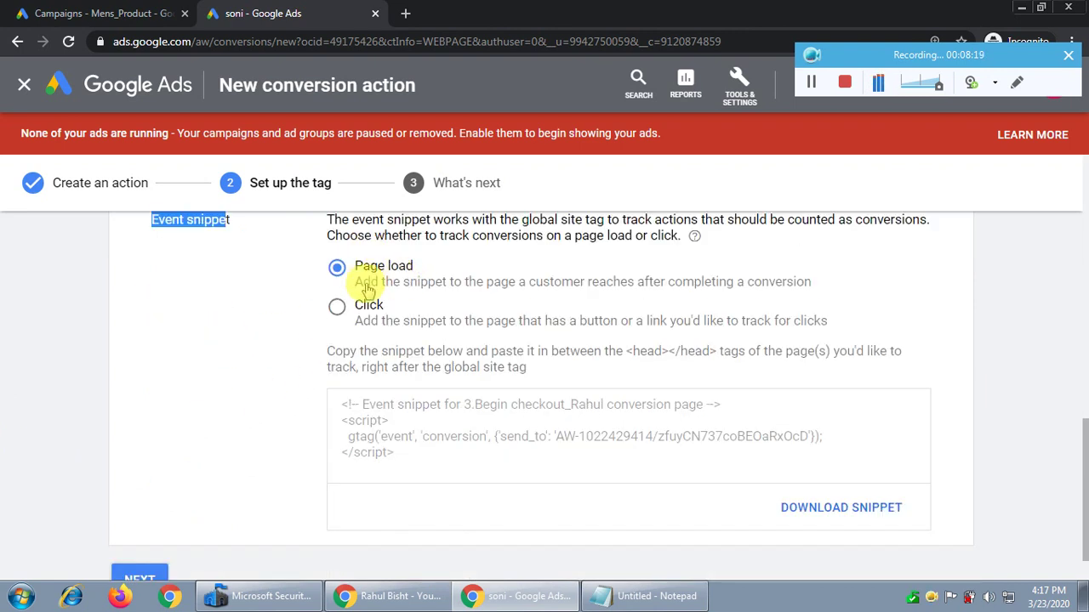
click(398, 453)
key(ctrl+c)
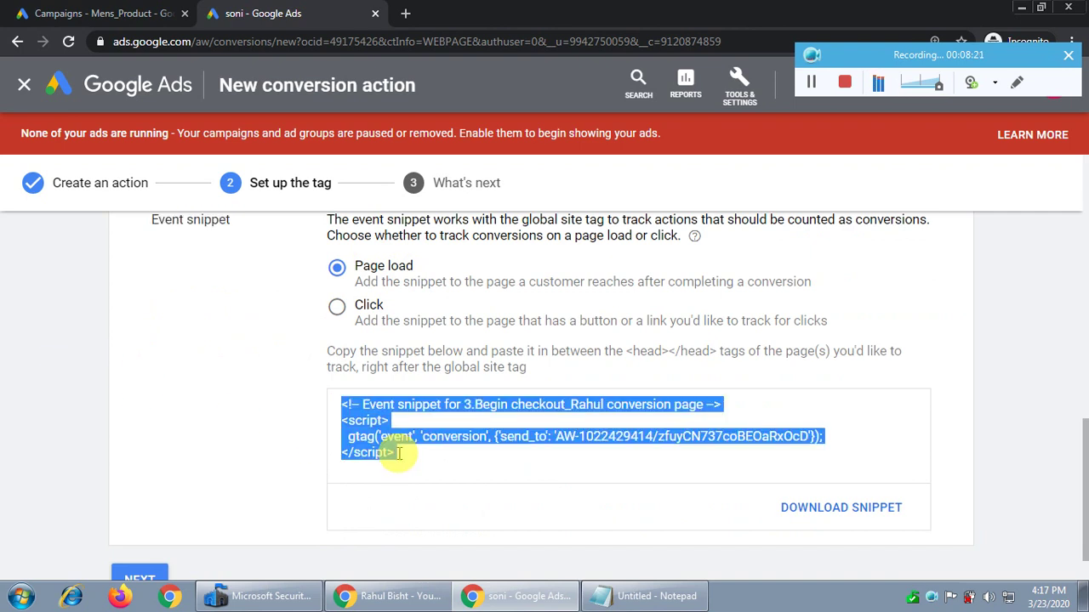
- Switch to Notepad, add the heading "3. Checkout" below the Add to cart snippet, and paste the copied event snippet under it
click(652, 595)
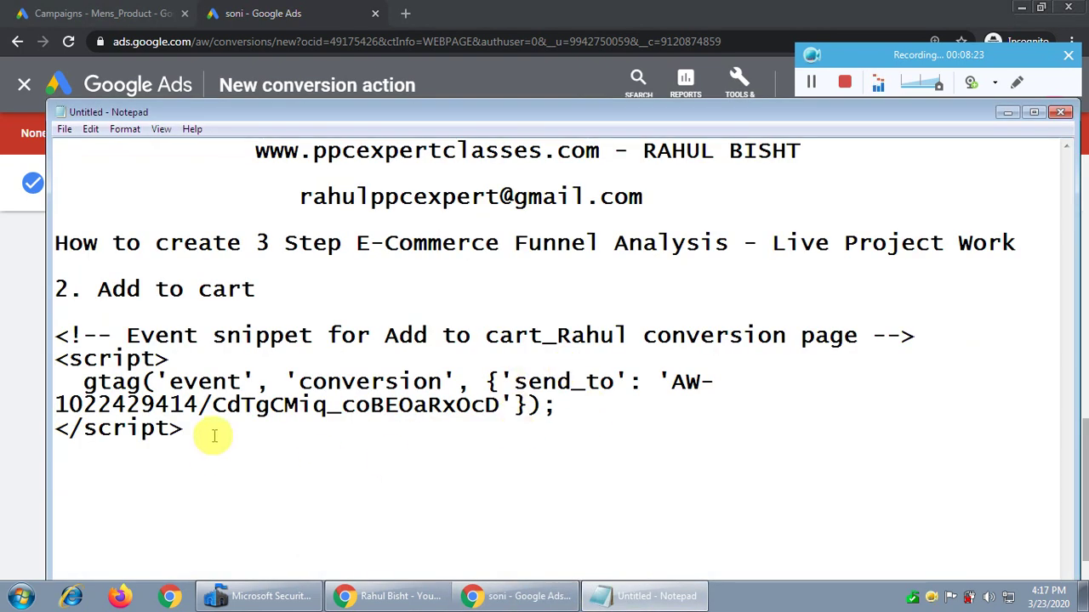
key(Return)
key(Return)
text(3)
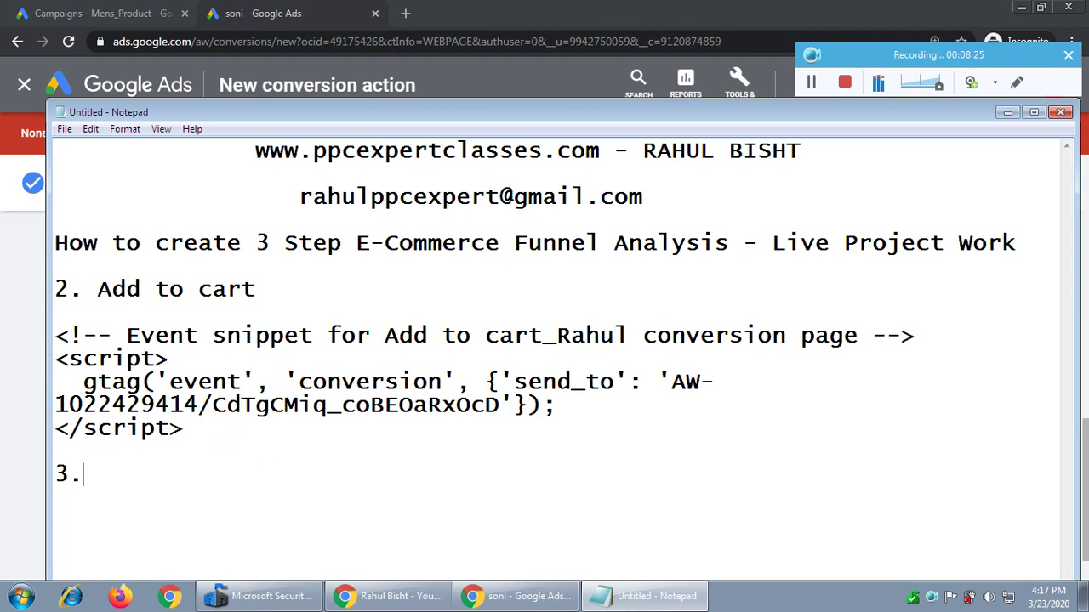
text(. Checkout)
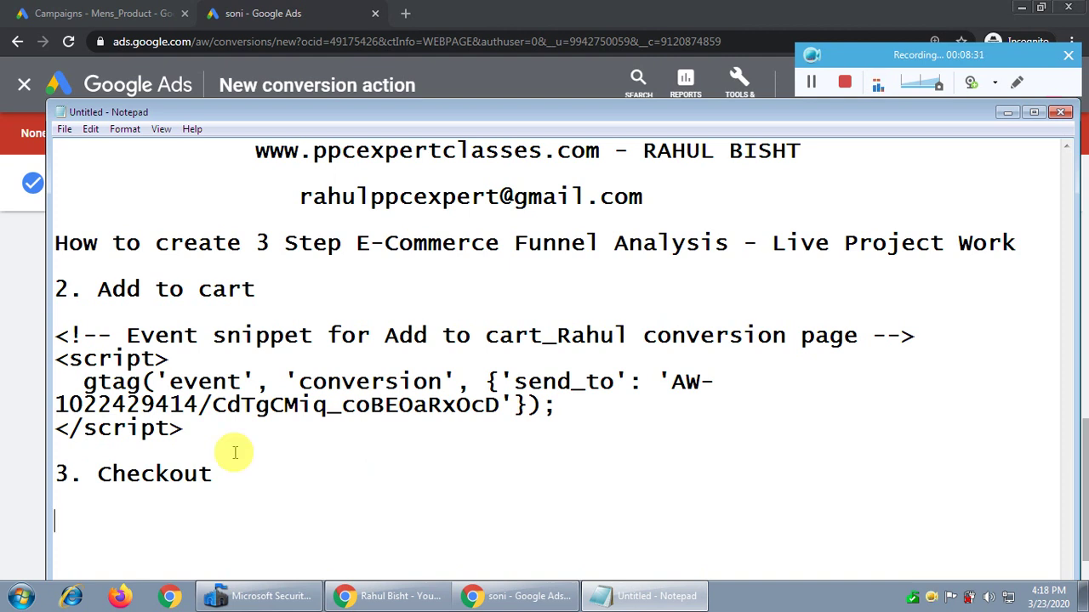
key(ctrl+v)
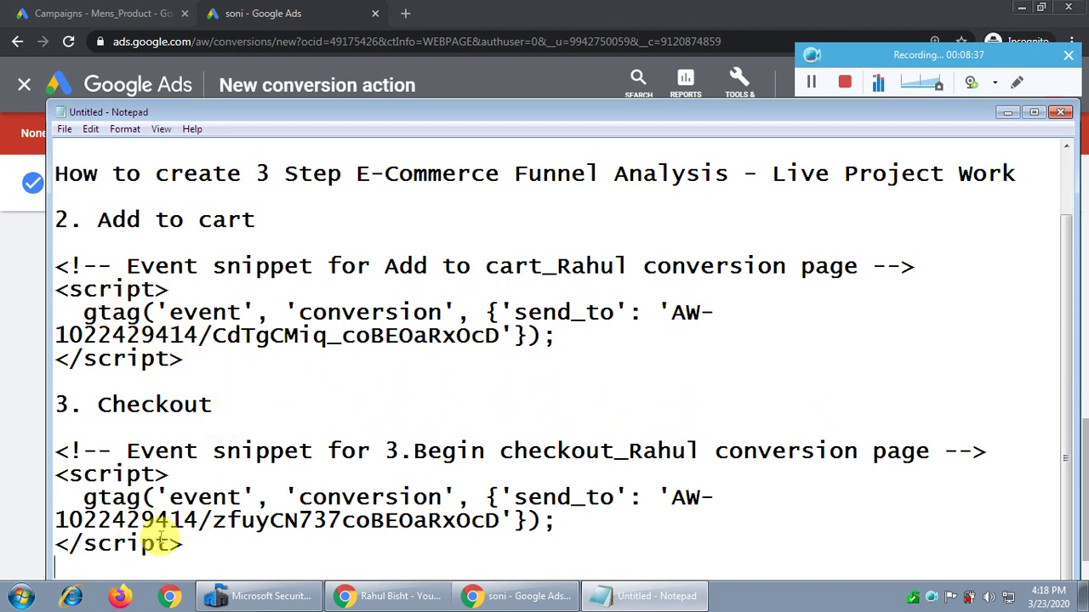
- Compare the gtag event code of the Add to cart and Checkout snippets in the notes
drag(84, 313, 175, 358)
click(184, 359)
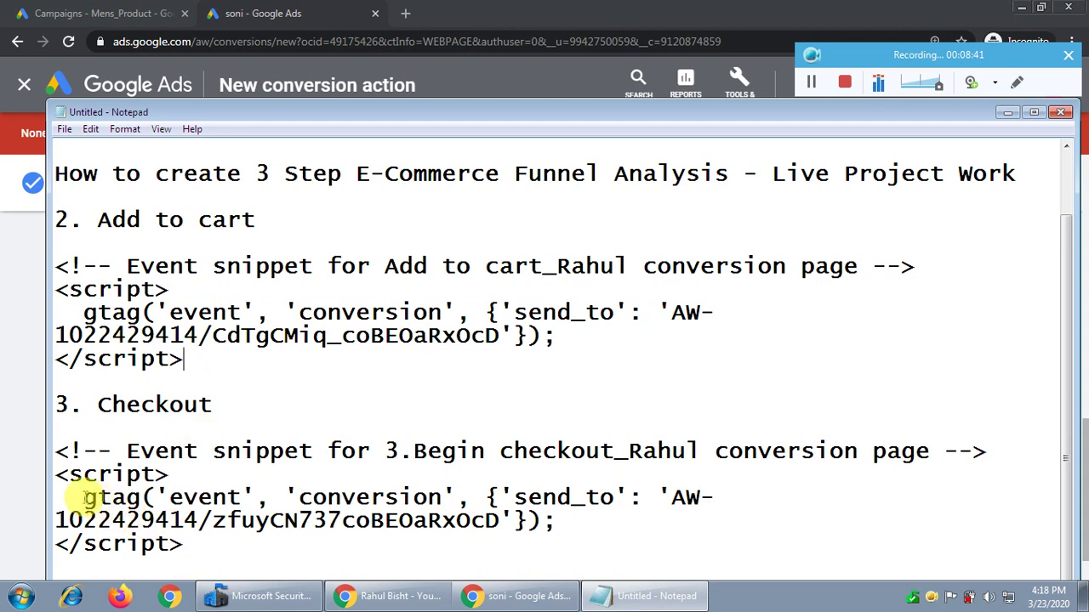
drag(84, 496, 340, 593)
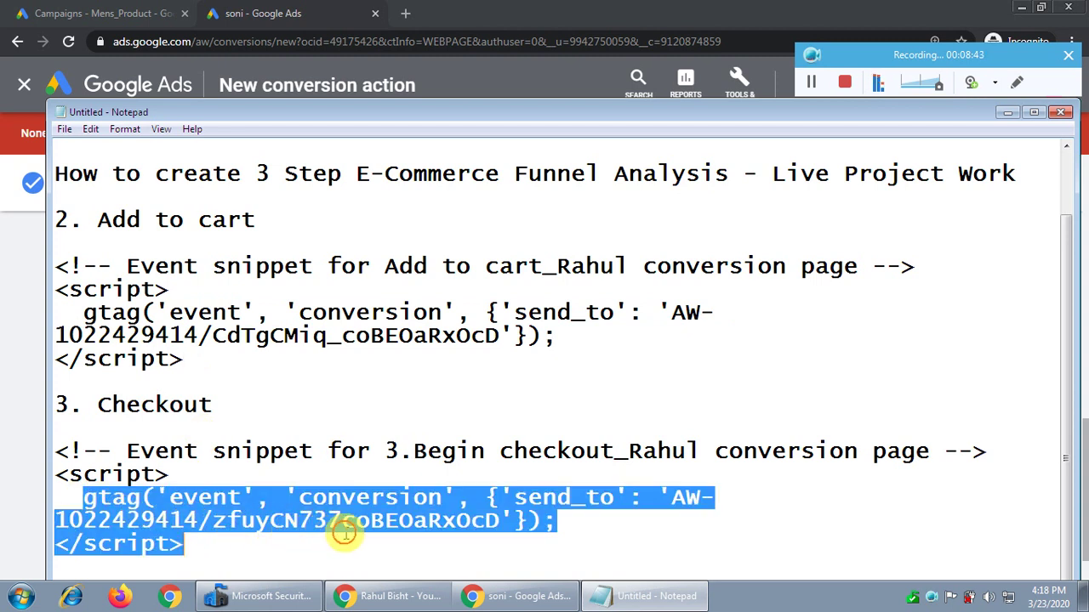
drag(530, 536, 565, 524)
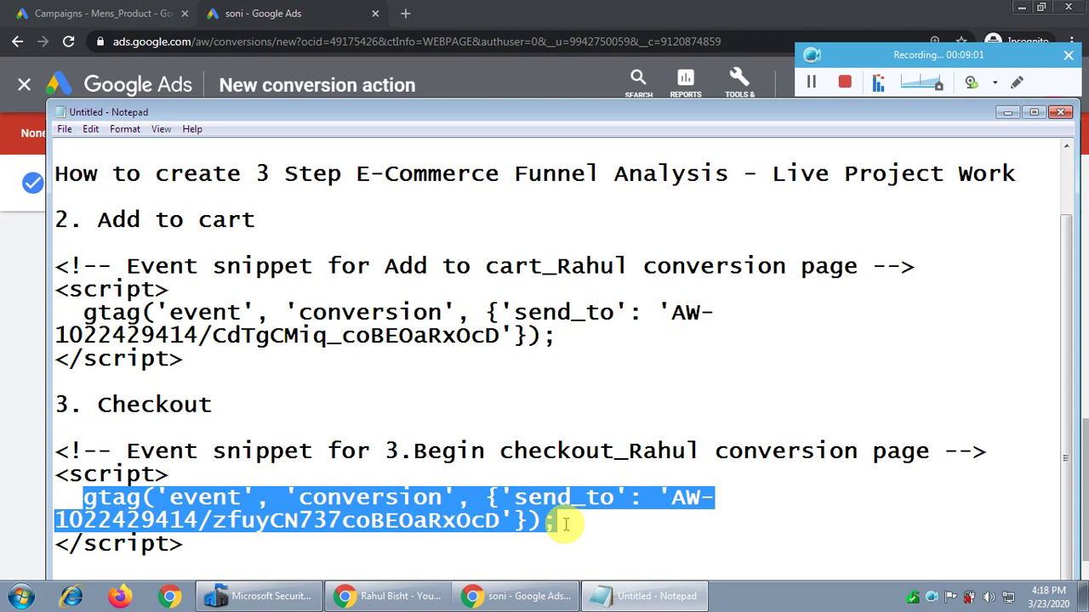
- Return to Google Ads and examine the global site tag and the event snippet on the tag setup page
click(1007, 111)
scroll(548, 374, up, 4)
click(532, 398)
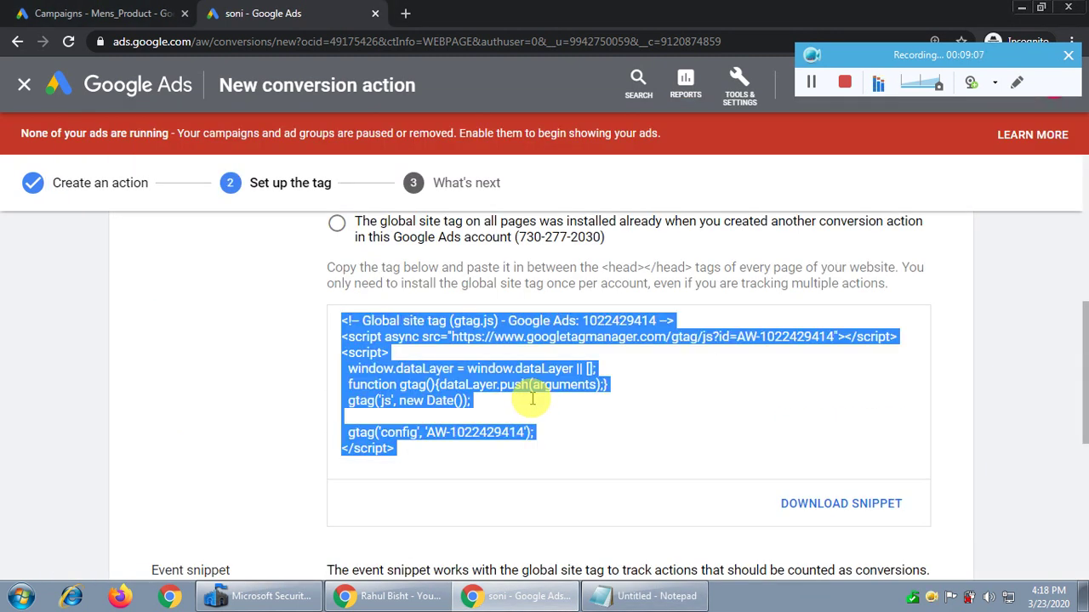
scroll(268, 404, down, 4)
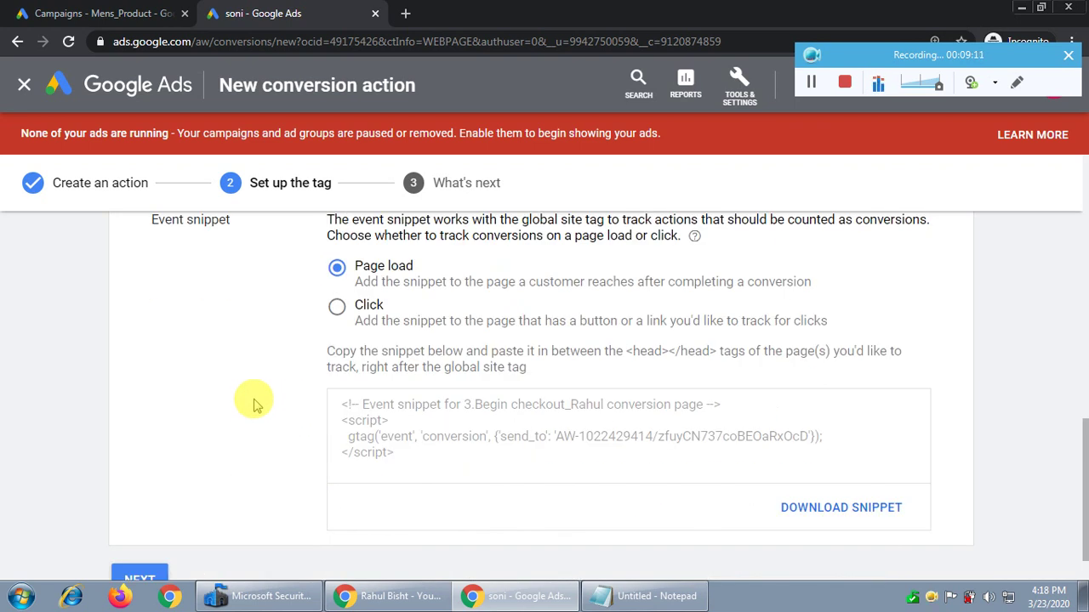
- Switch to Notepad and compare the unique conversion label portions of the Add to cart and Checkout event snippets
click(646, 596)
click(293, 339)
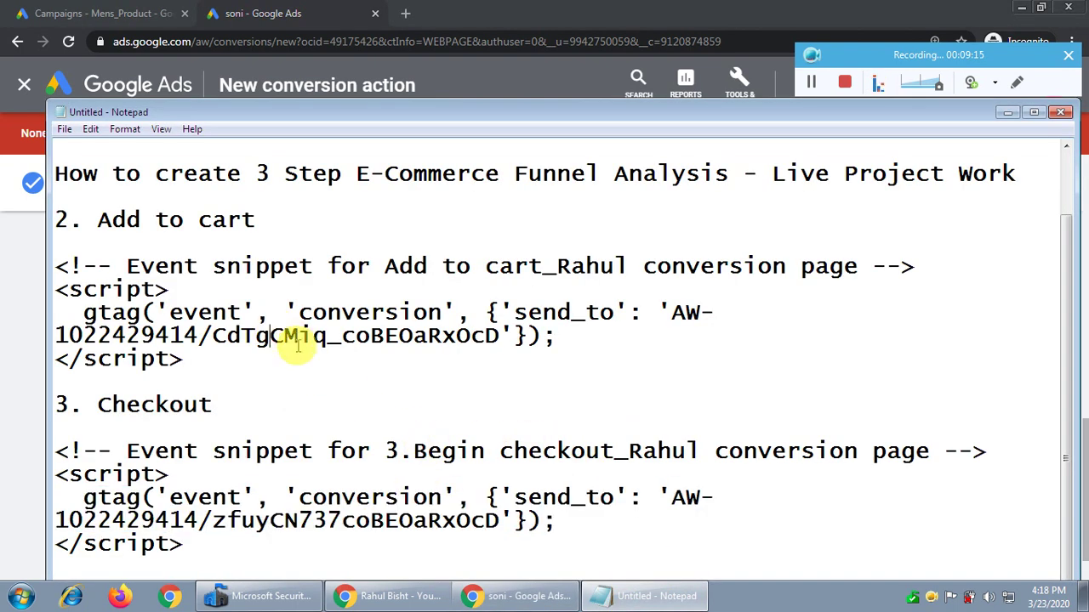
drag(212, 336, 325, 343)
drag(213, 521, 340, 521)
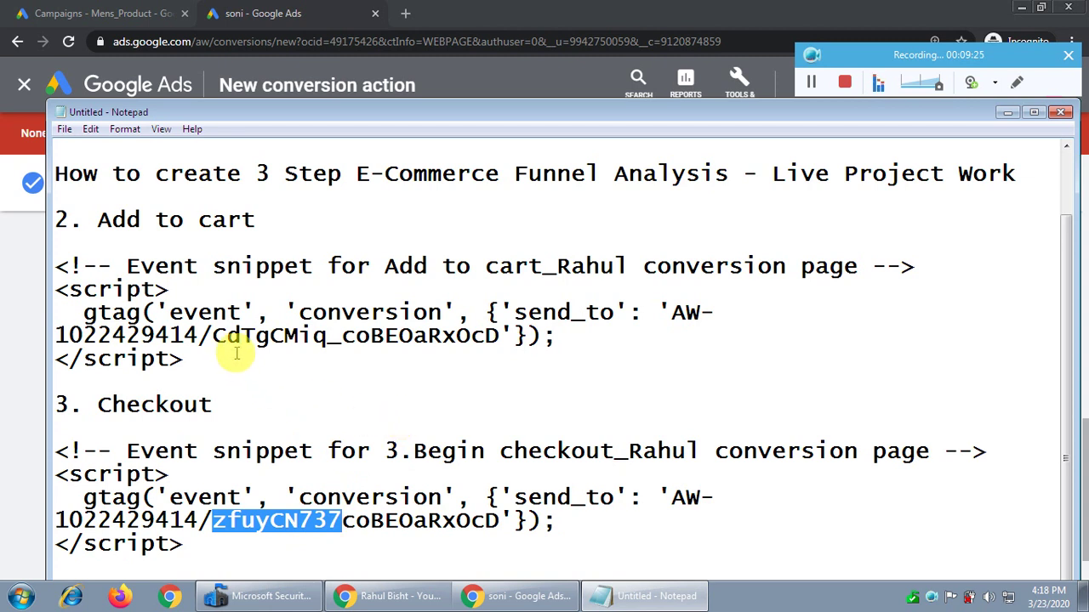
drag(212, 337, 325, 345)
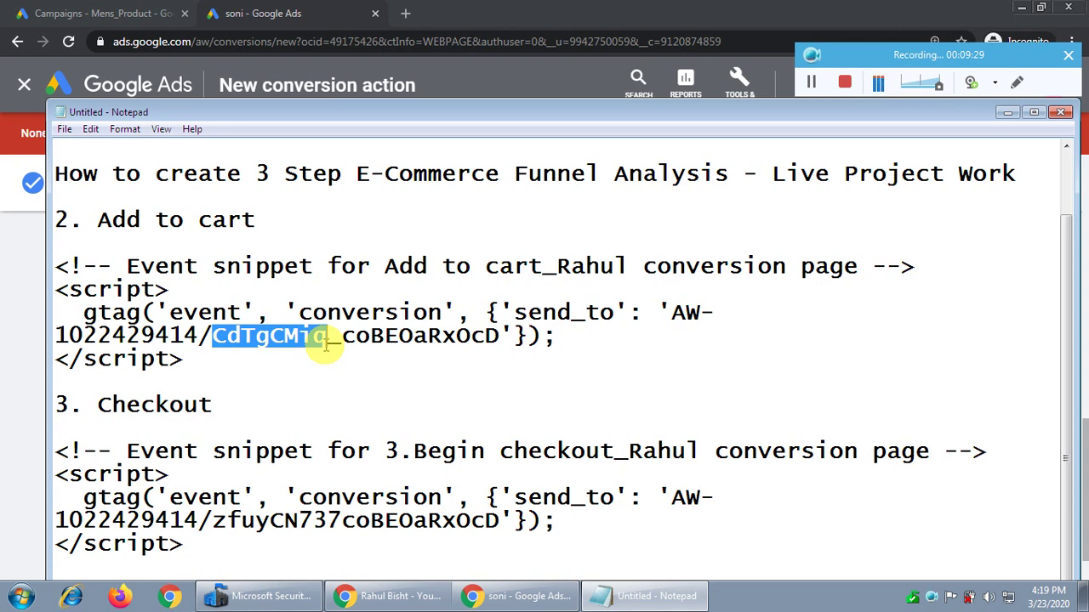
drag(213, 520, 328, 519)
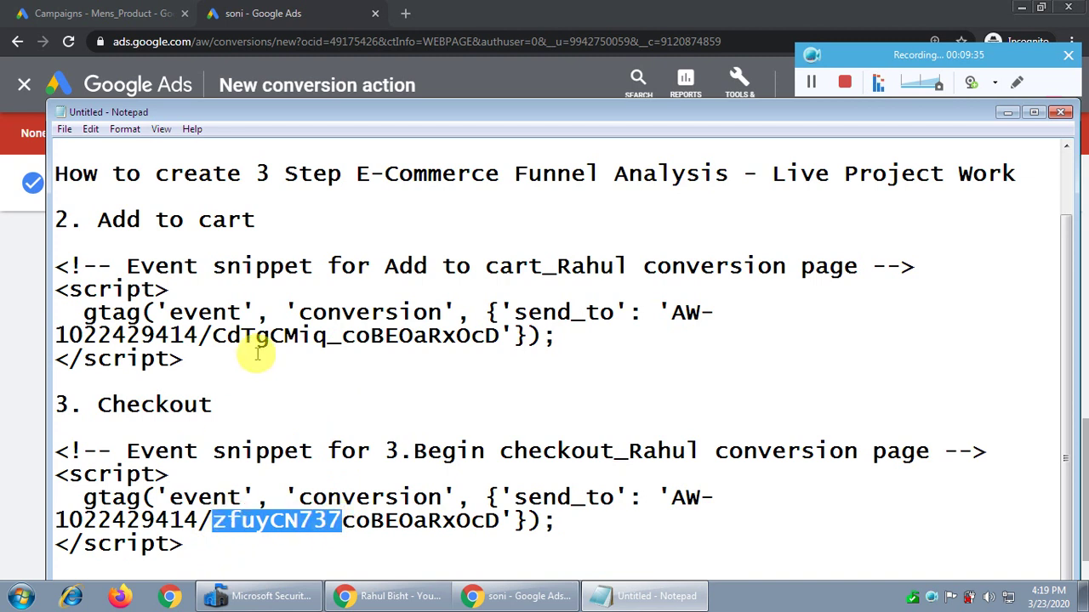